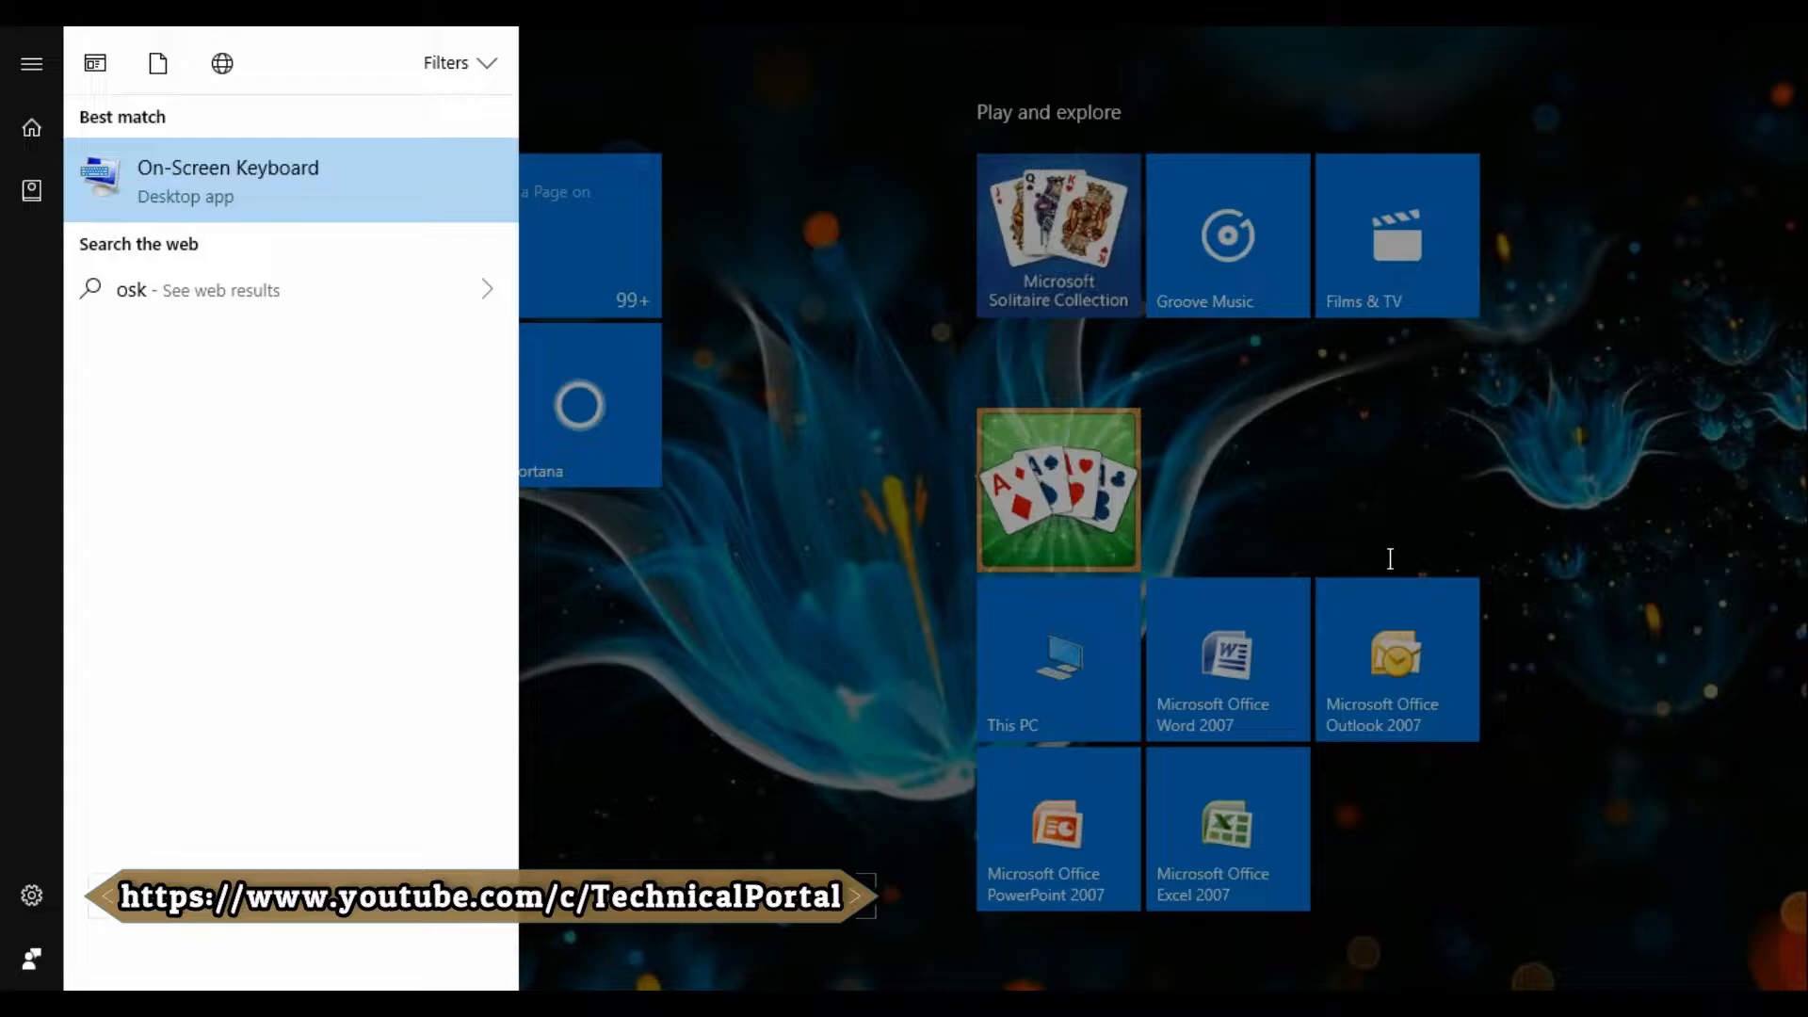
- Launch the On-Screen Keyboard desktop app
key(Return)
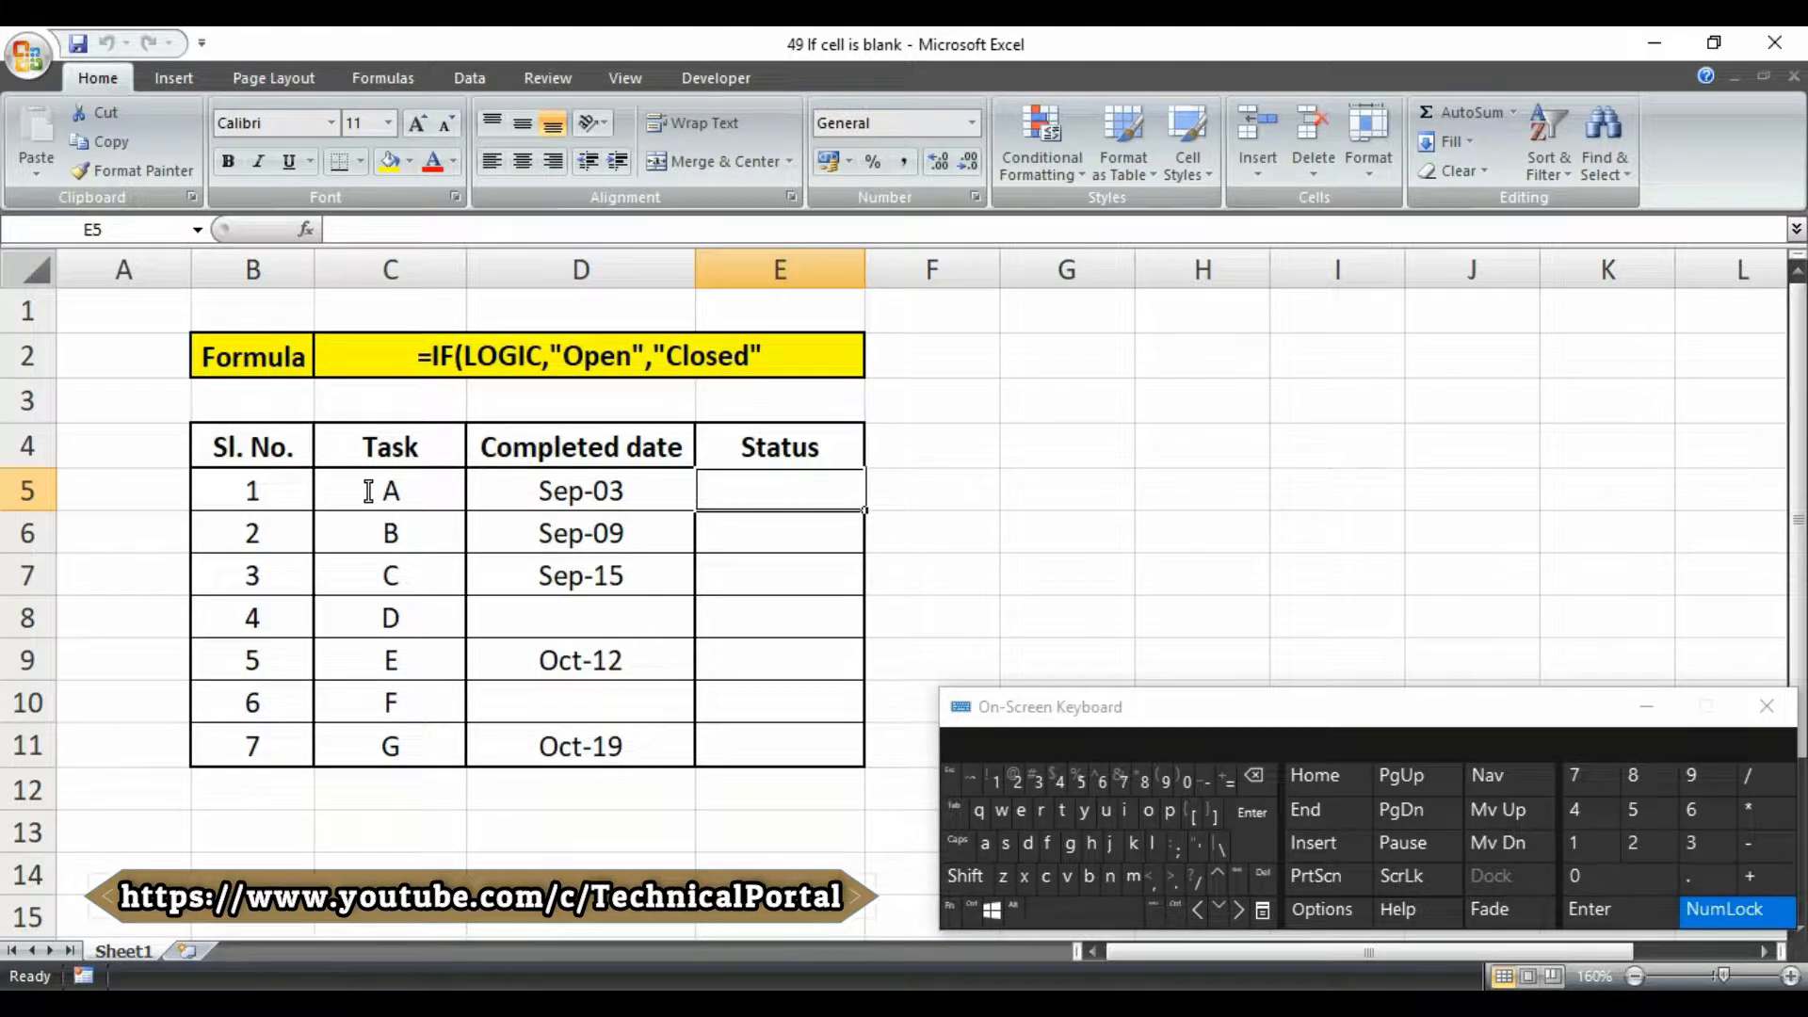
- Examine the task list, the filled and blank completed dates, and the Status cells beside them
drag(369, 491, 390, 741)
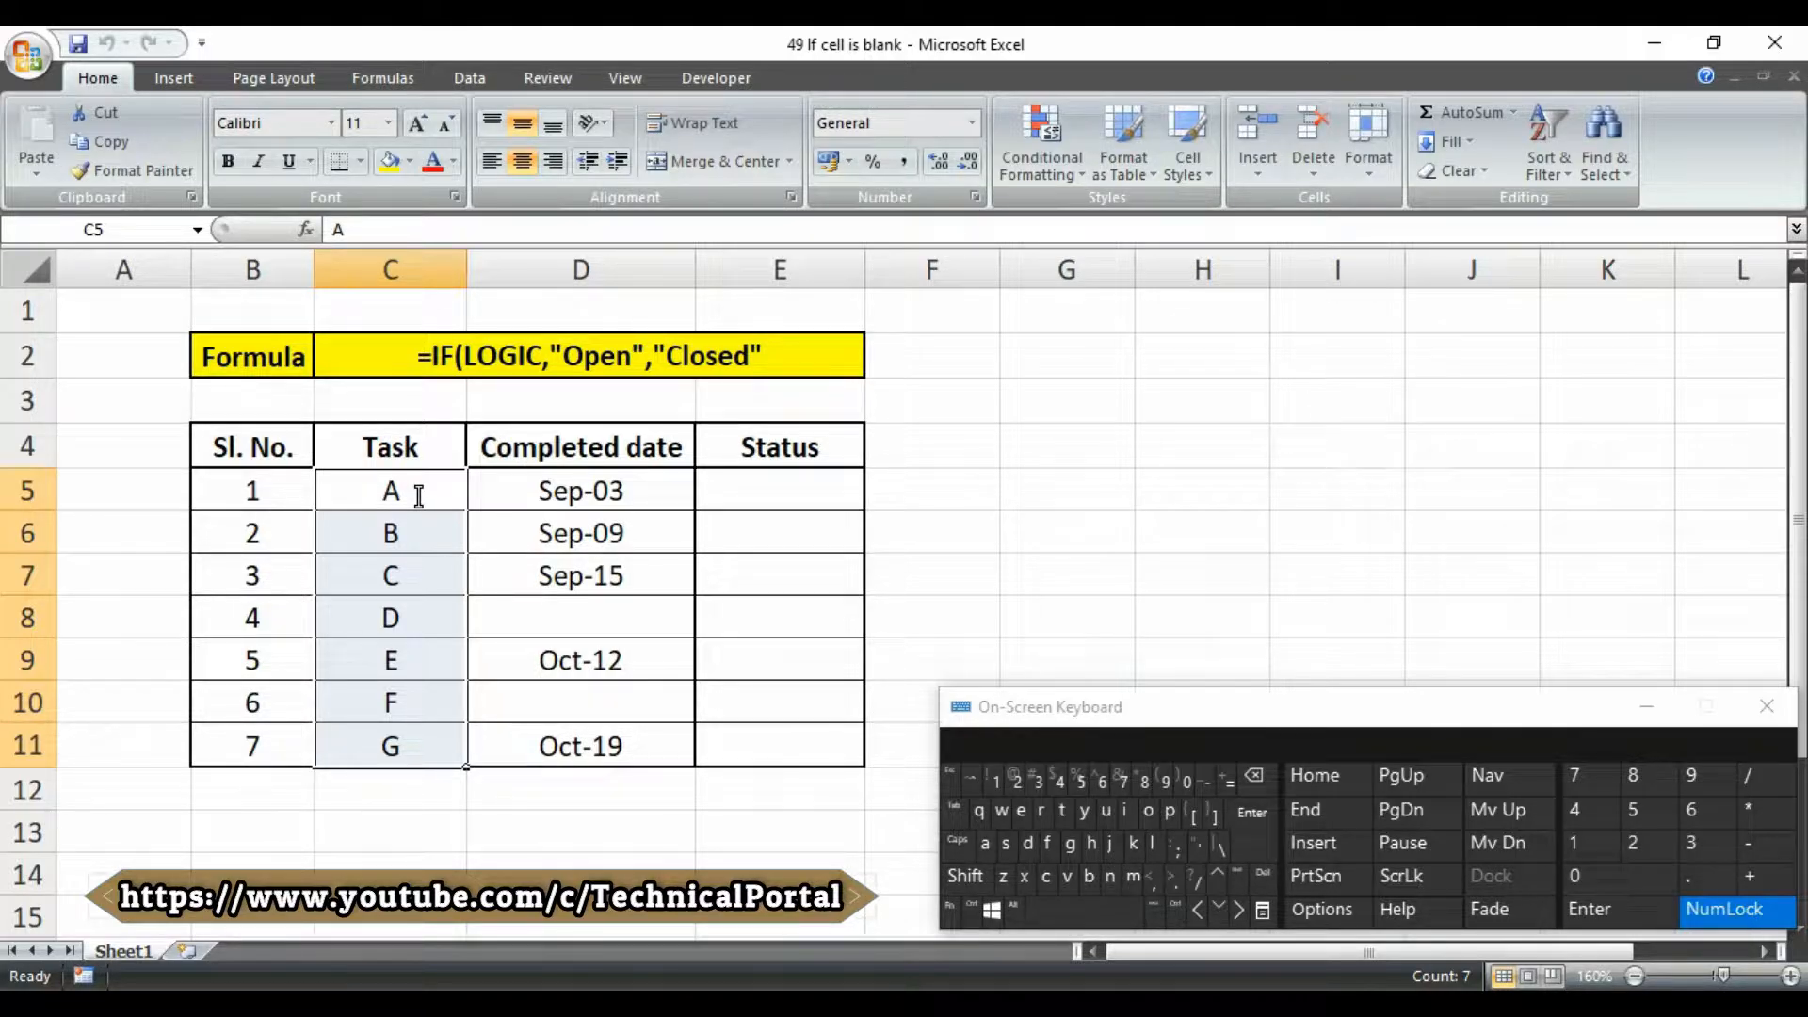
click(503, 501)
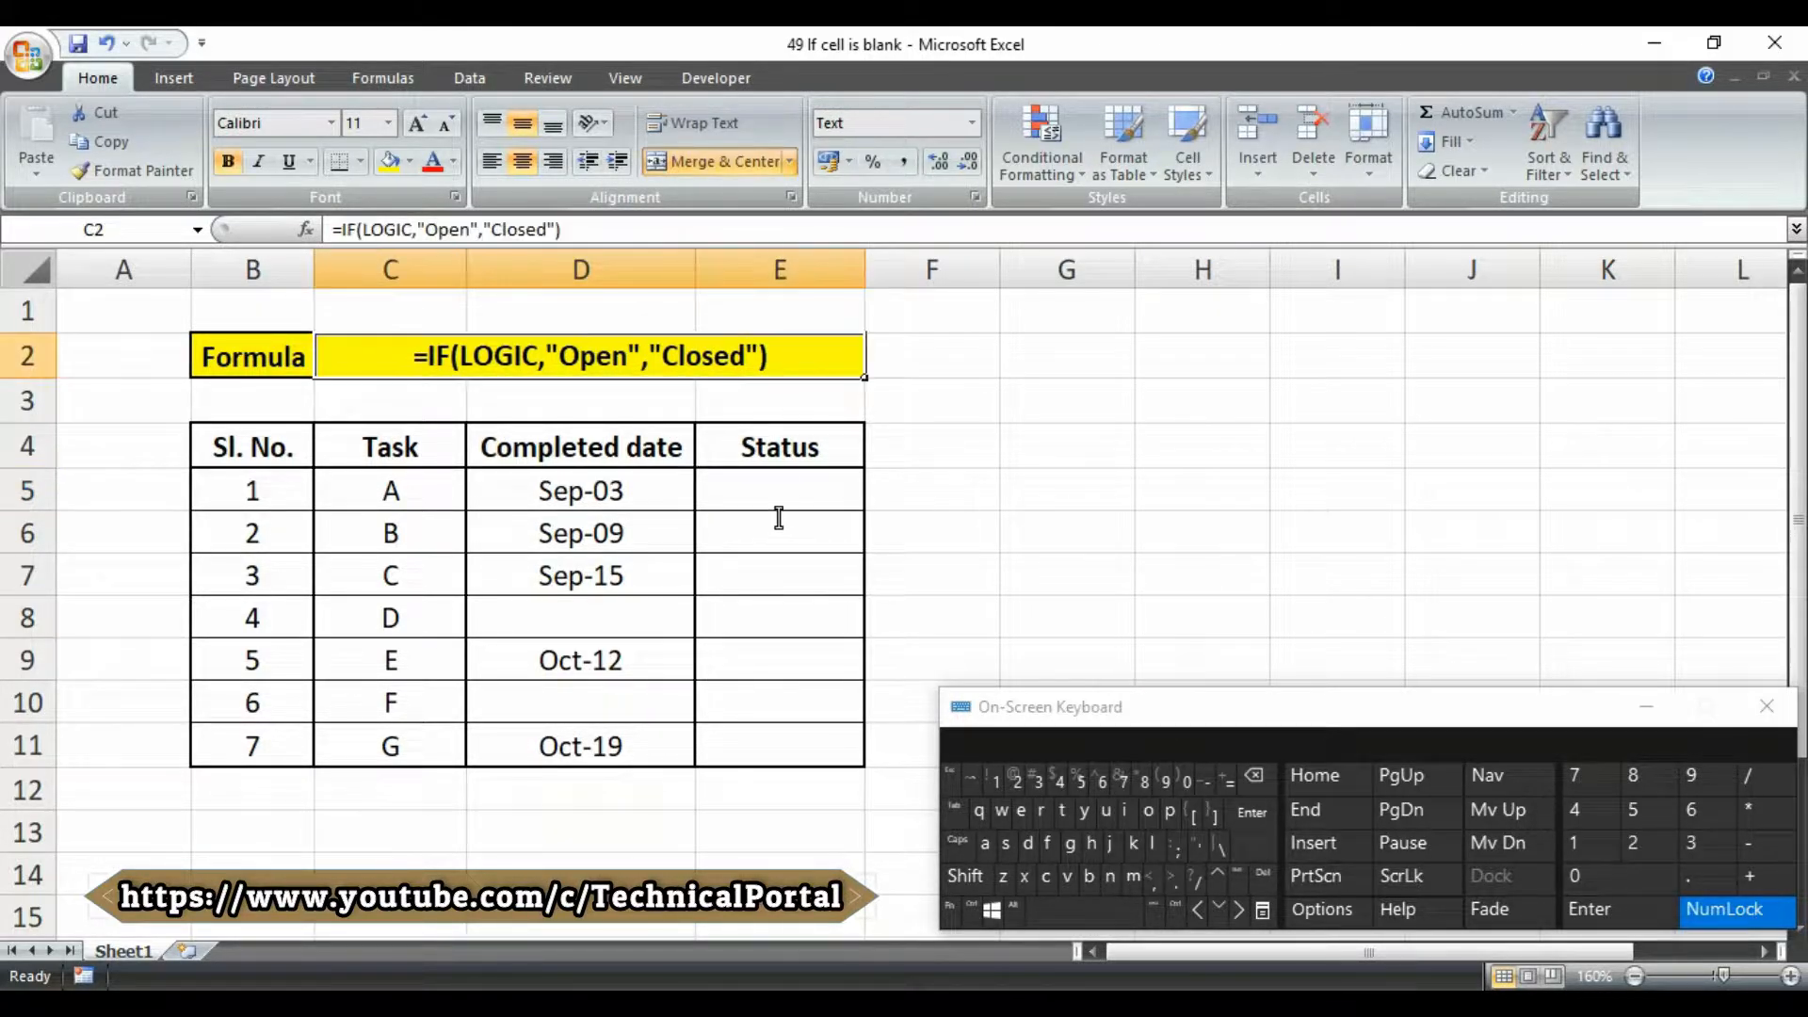
click(774, 487)
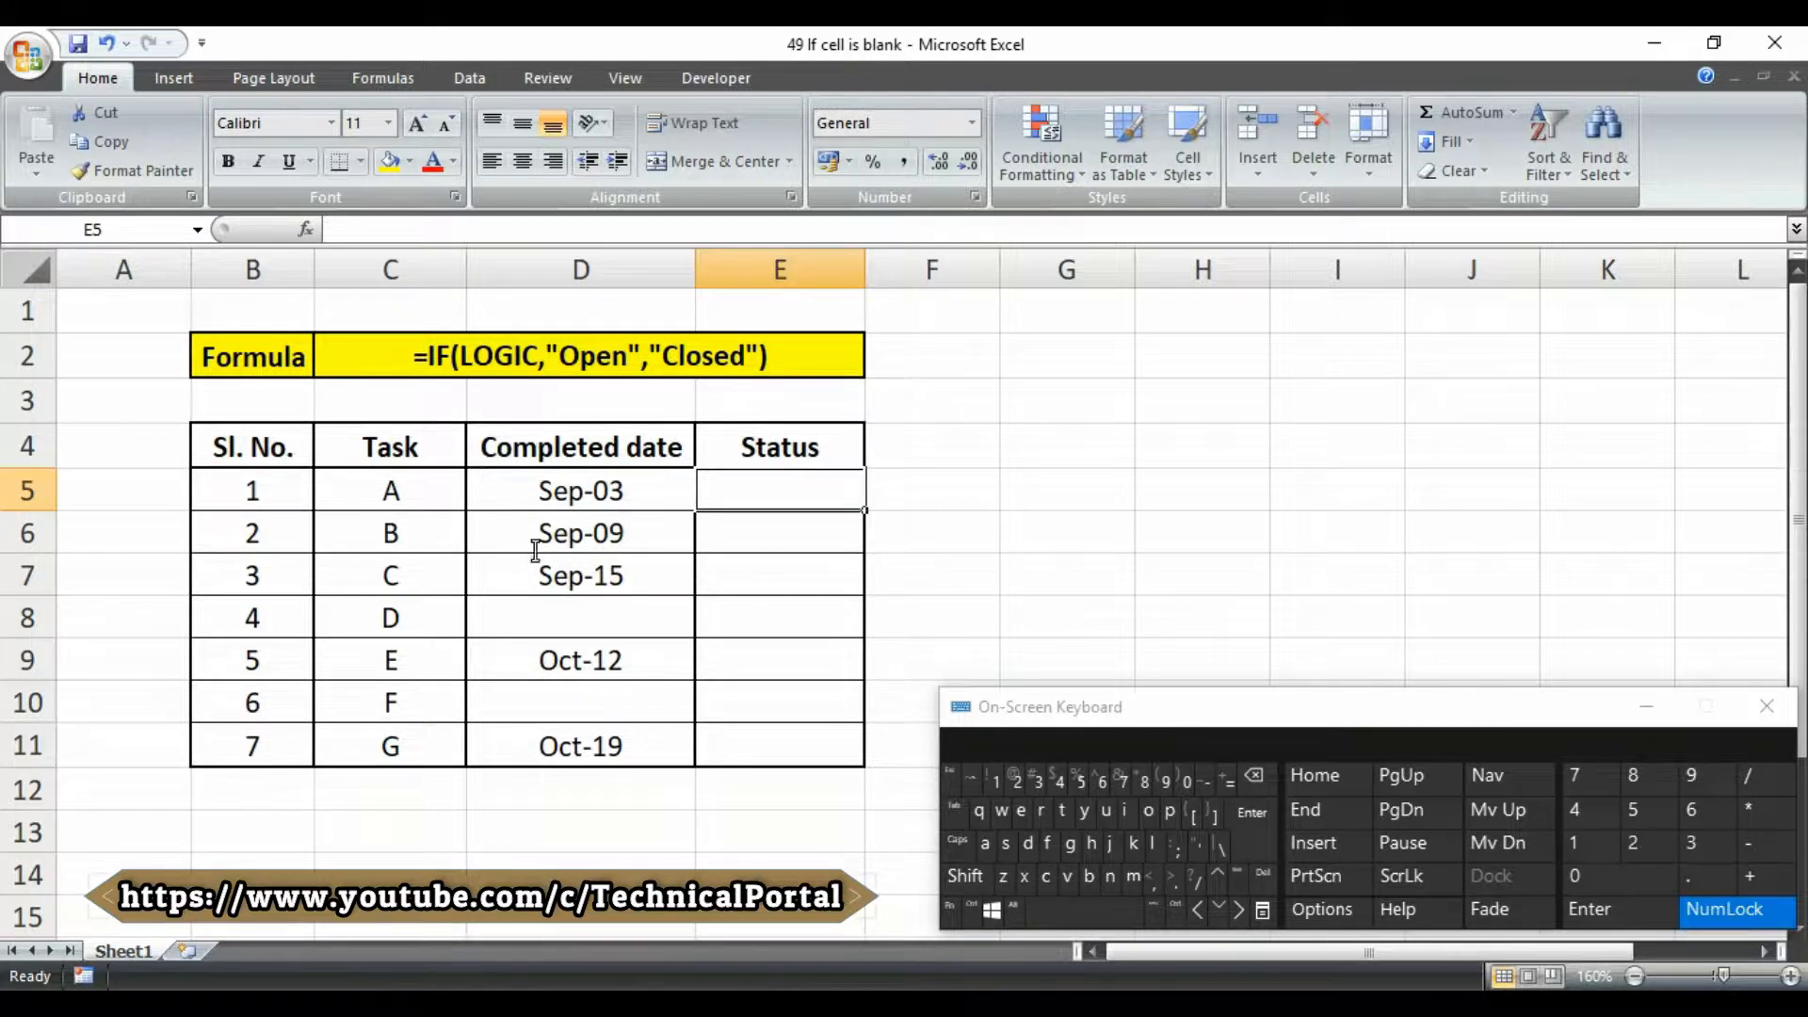
drag(532, 476, 546, 516)
click(594, 780)
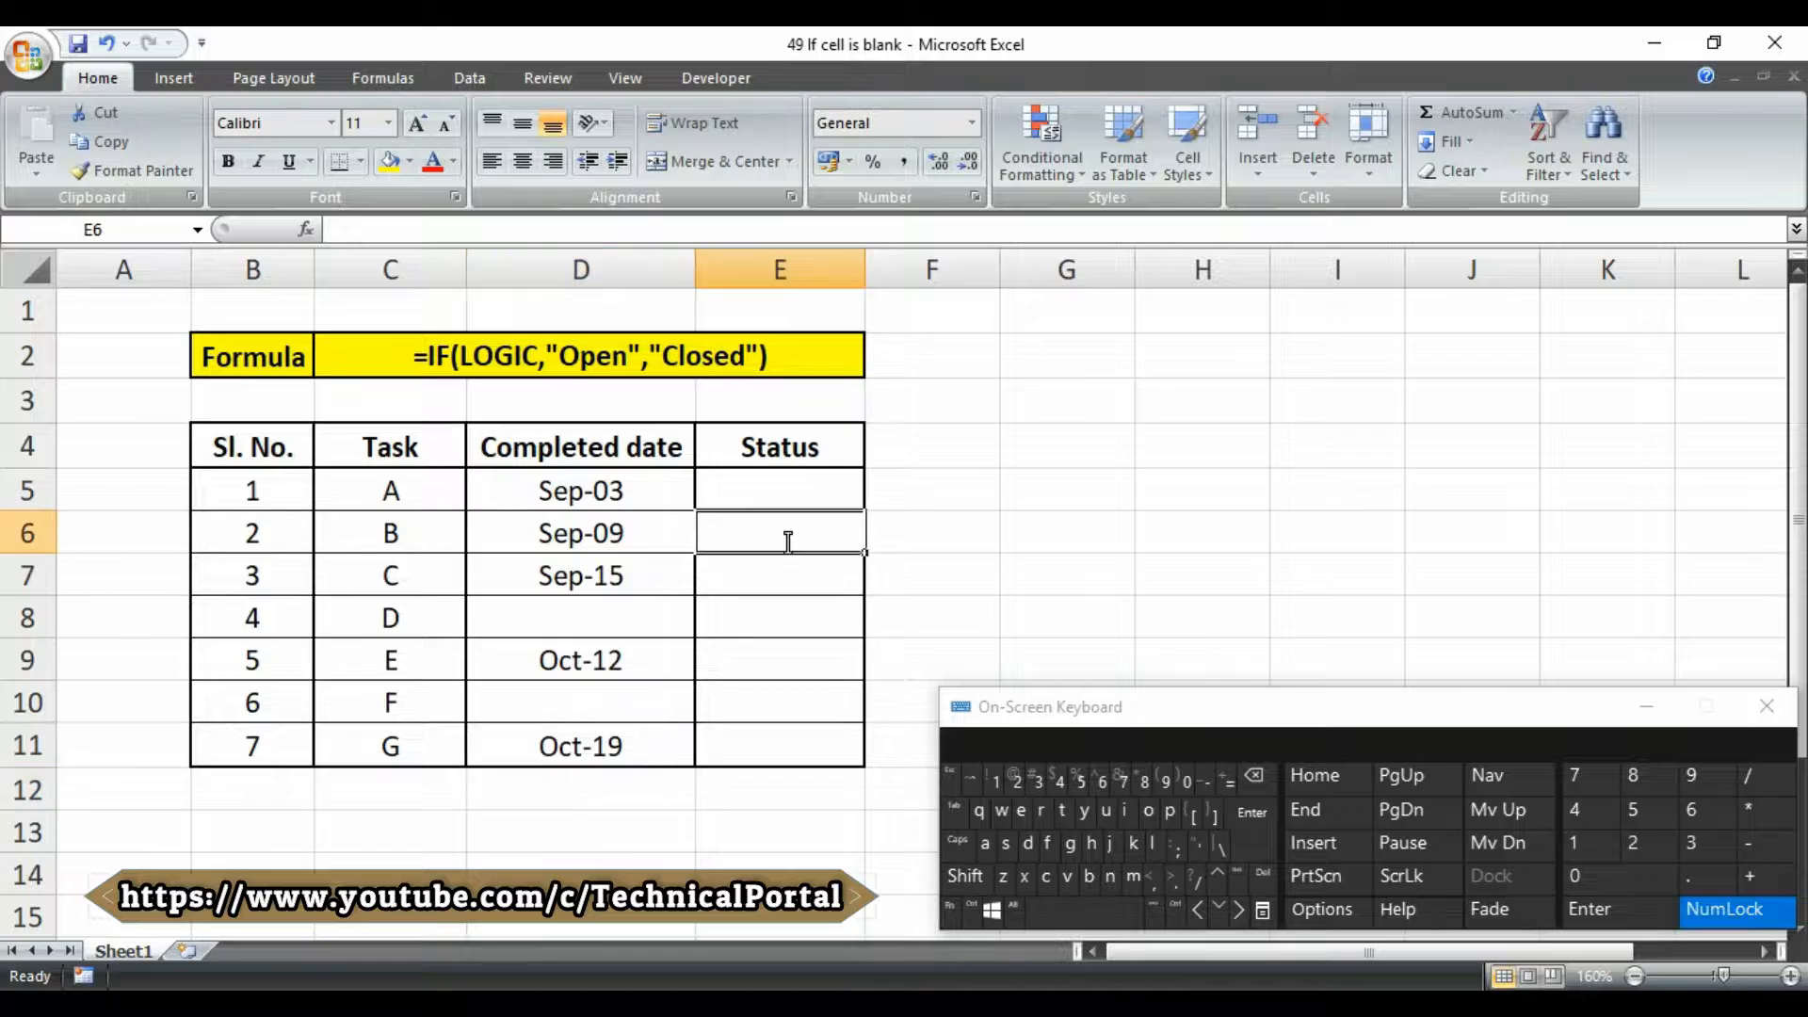
click(542, 613)
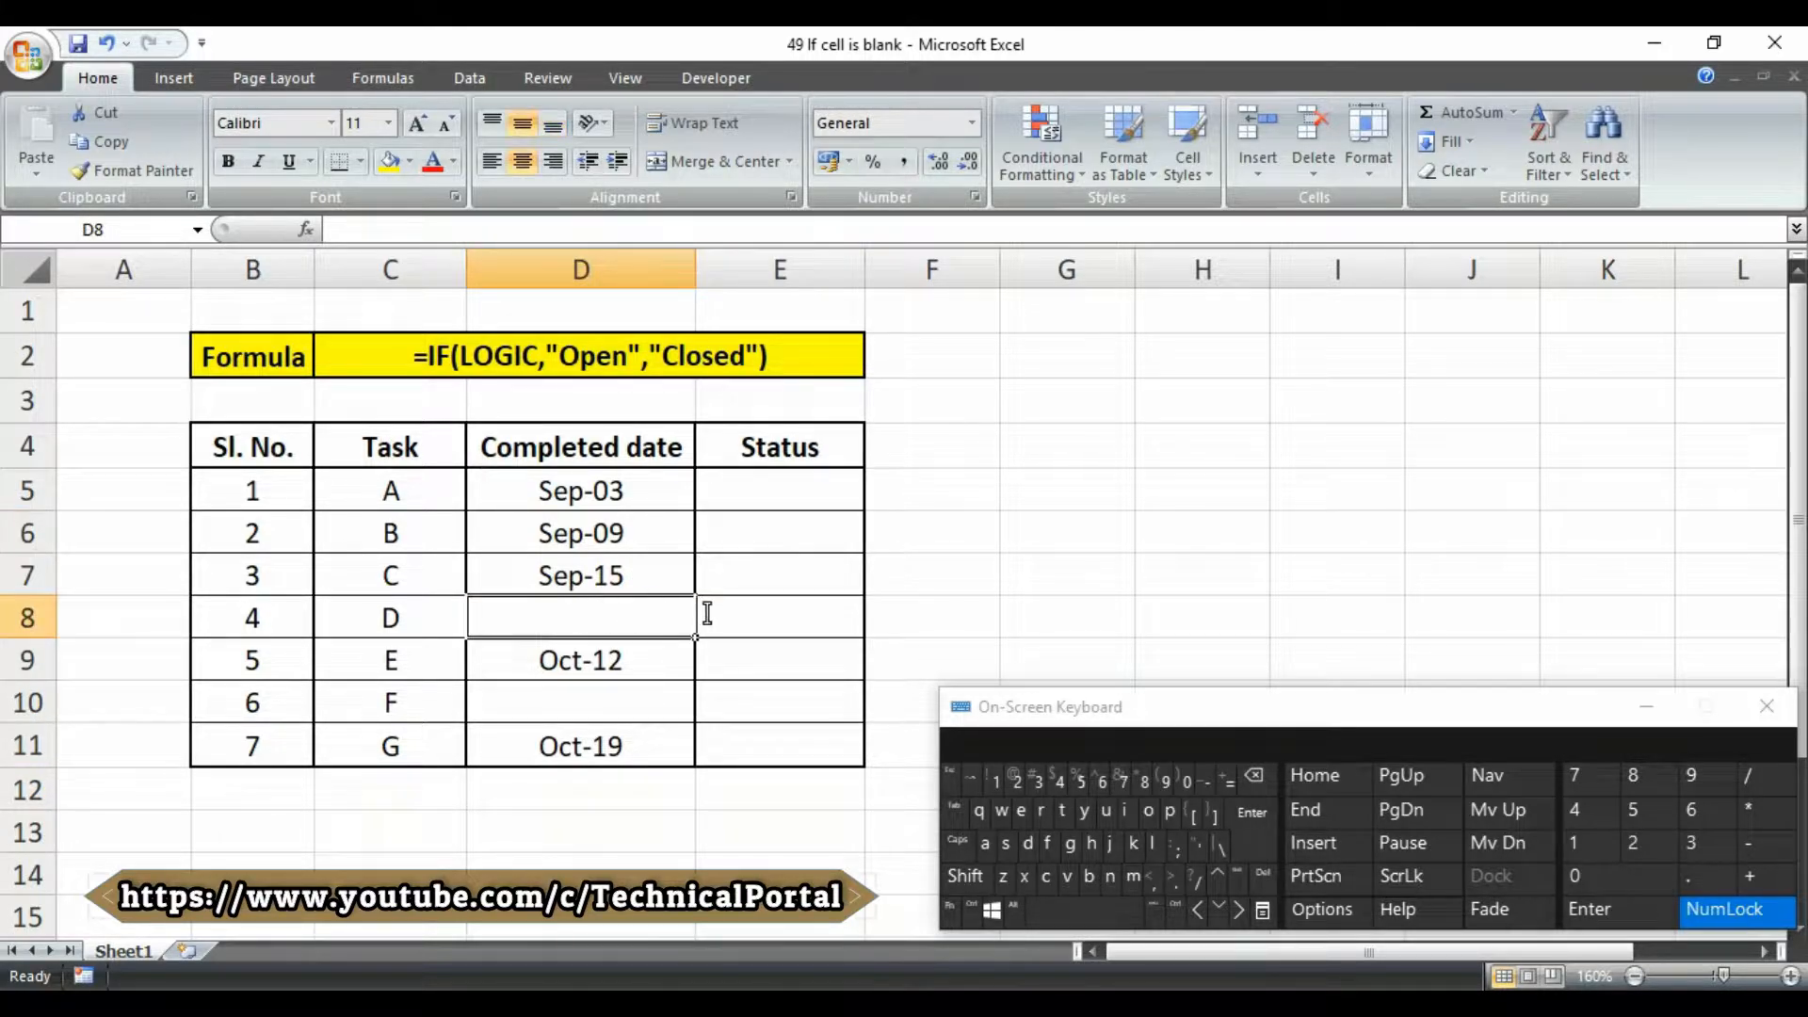
click(754, 618)
drag(596, 571, 590, 743)
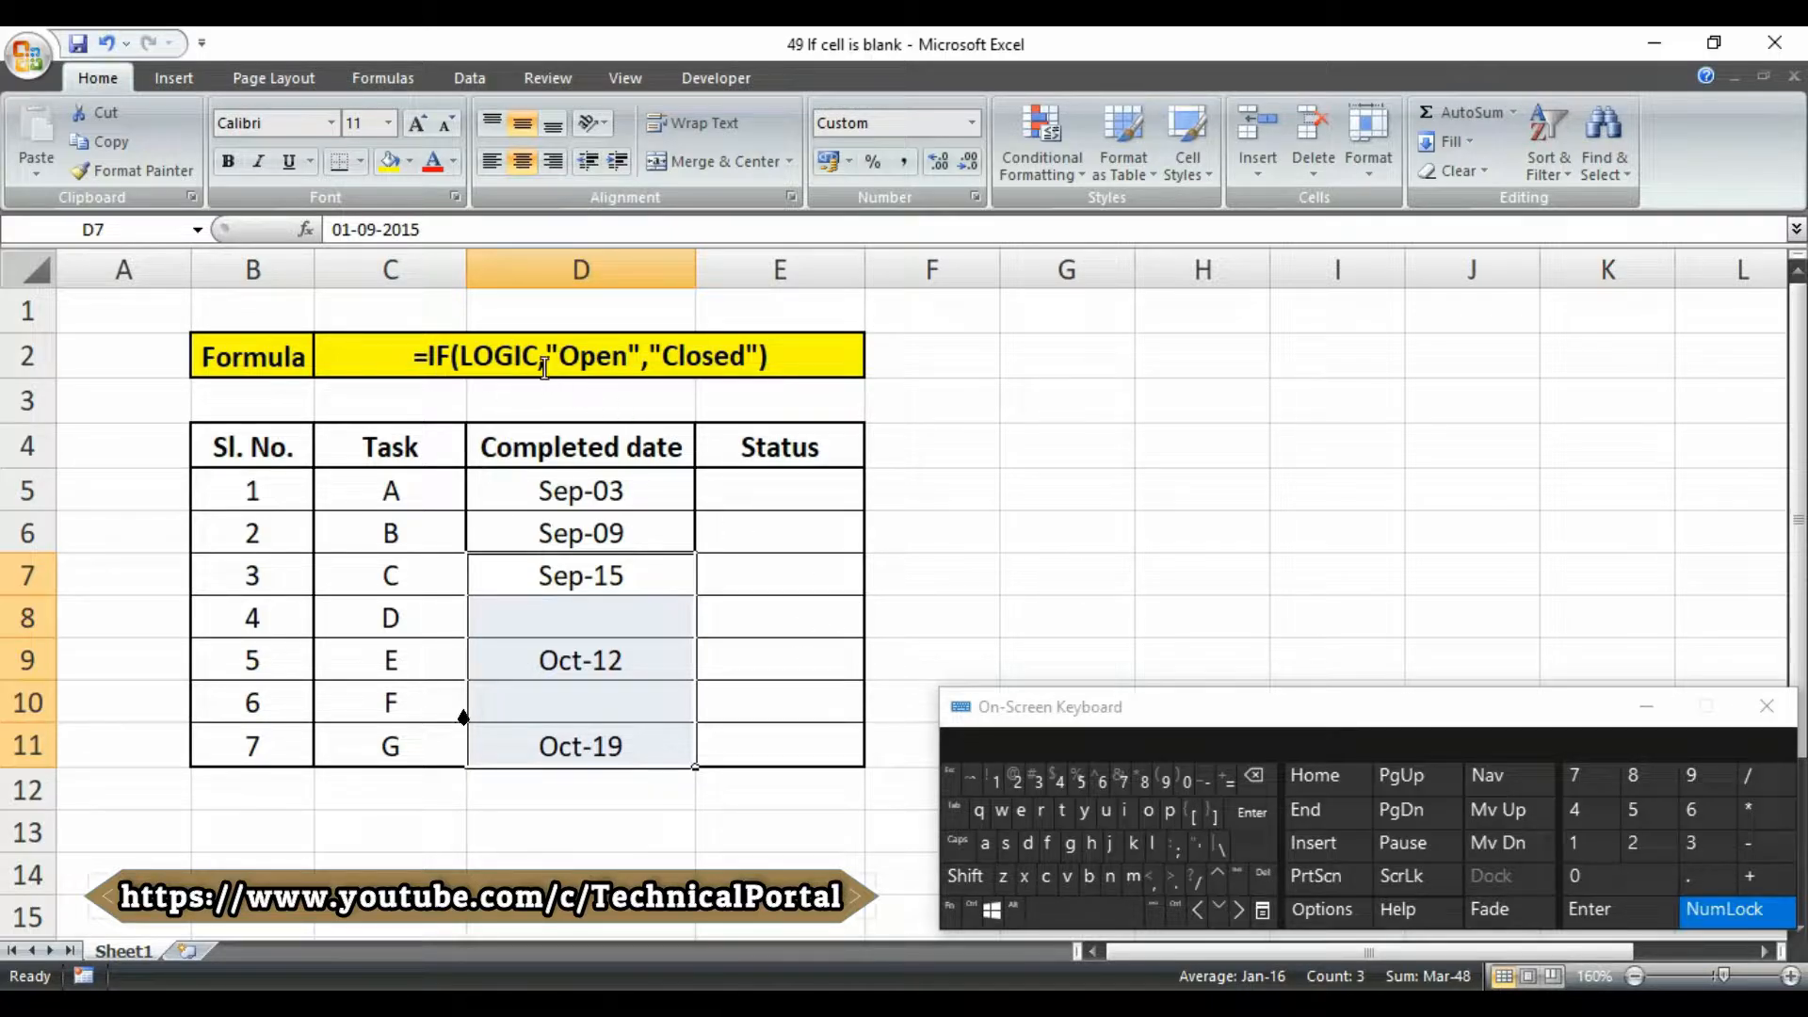
- Start an IF formula in Status cell E5 with the logical test D5="" for a blank completed date
click(796, 483)
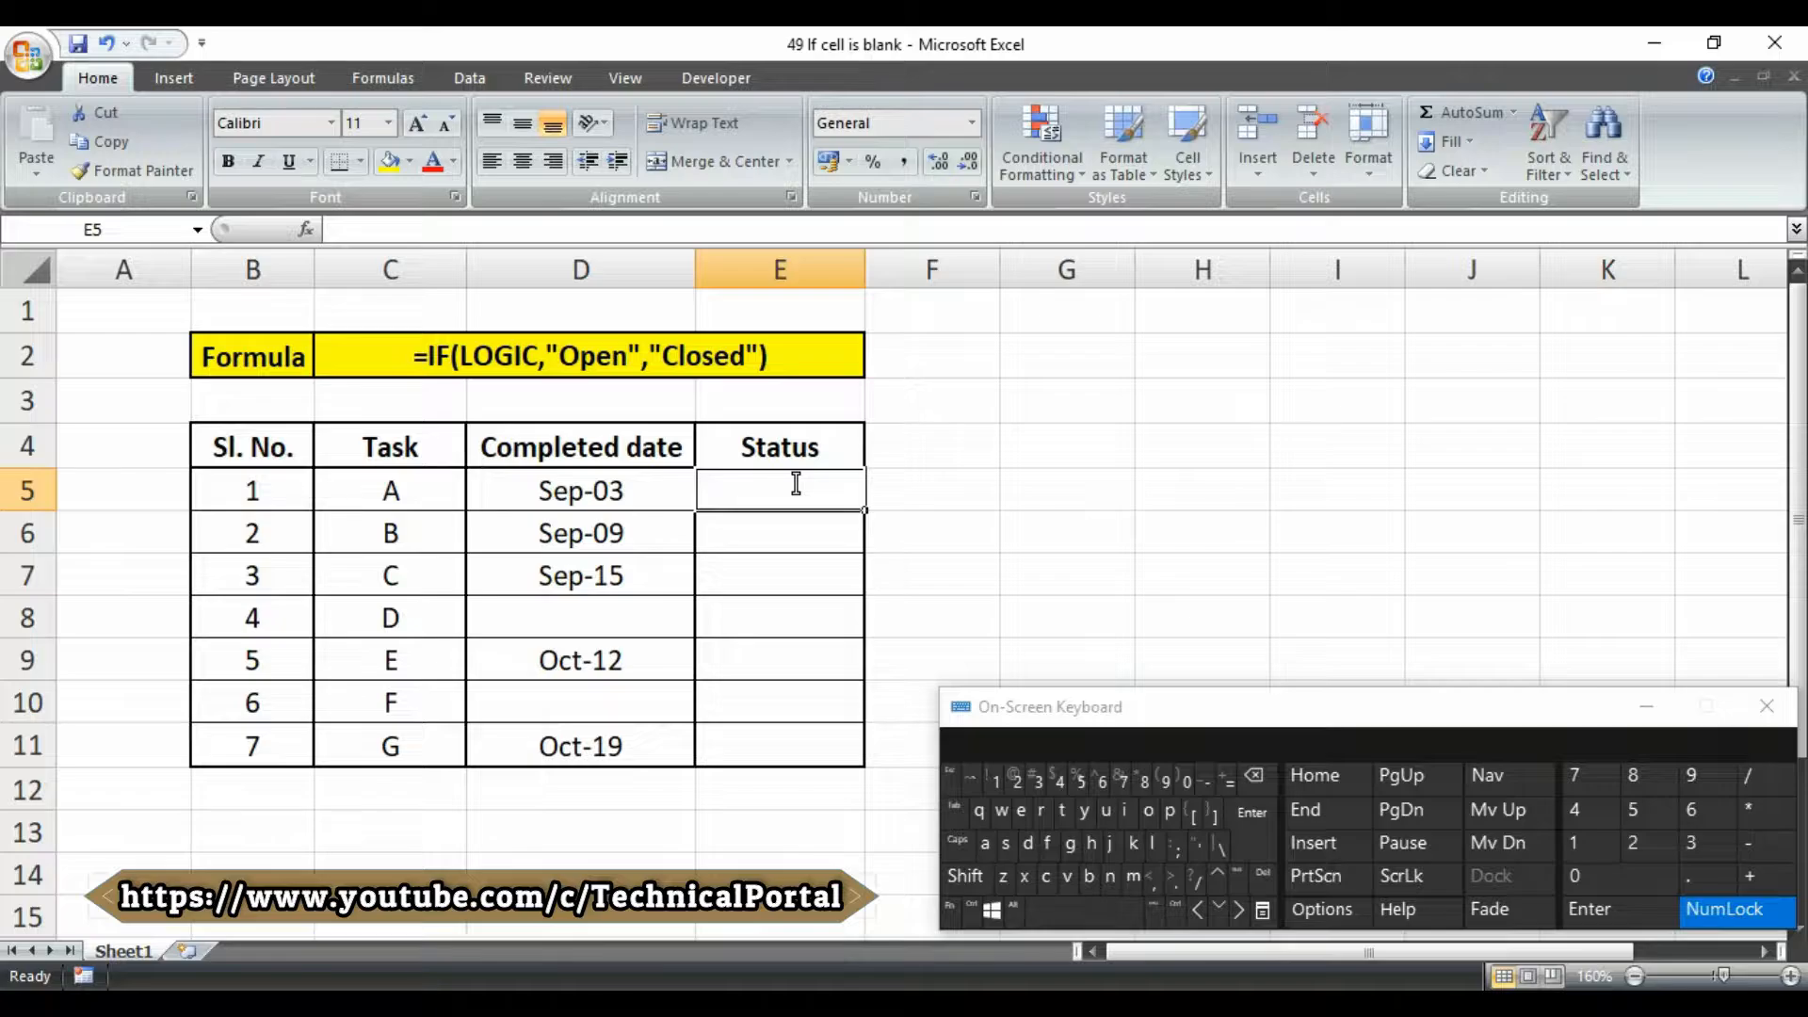
text(=)
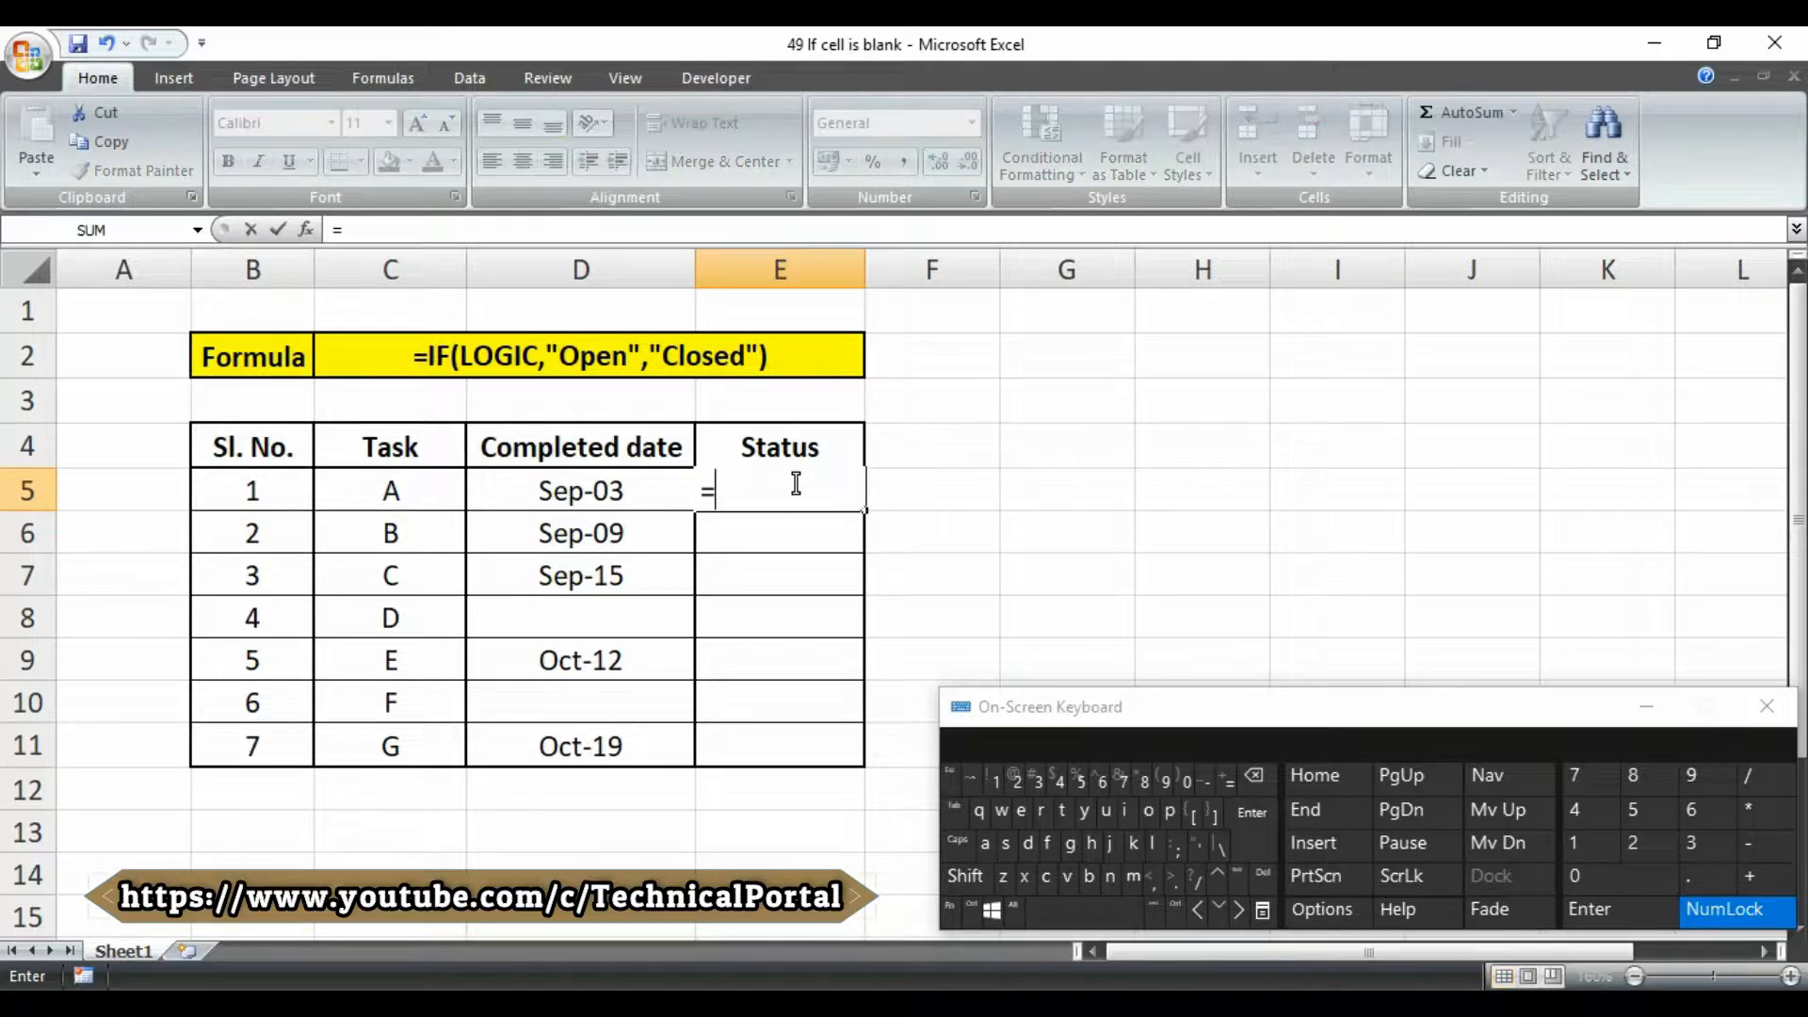
text(if)
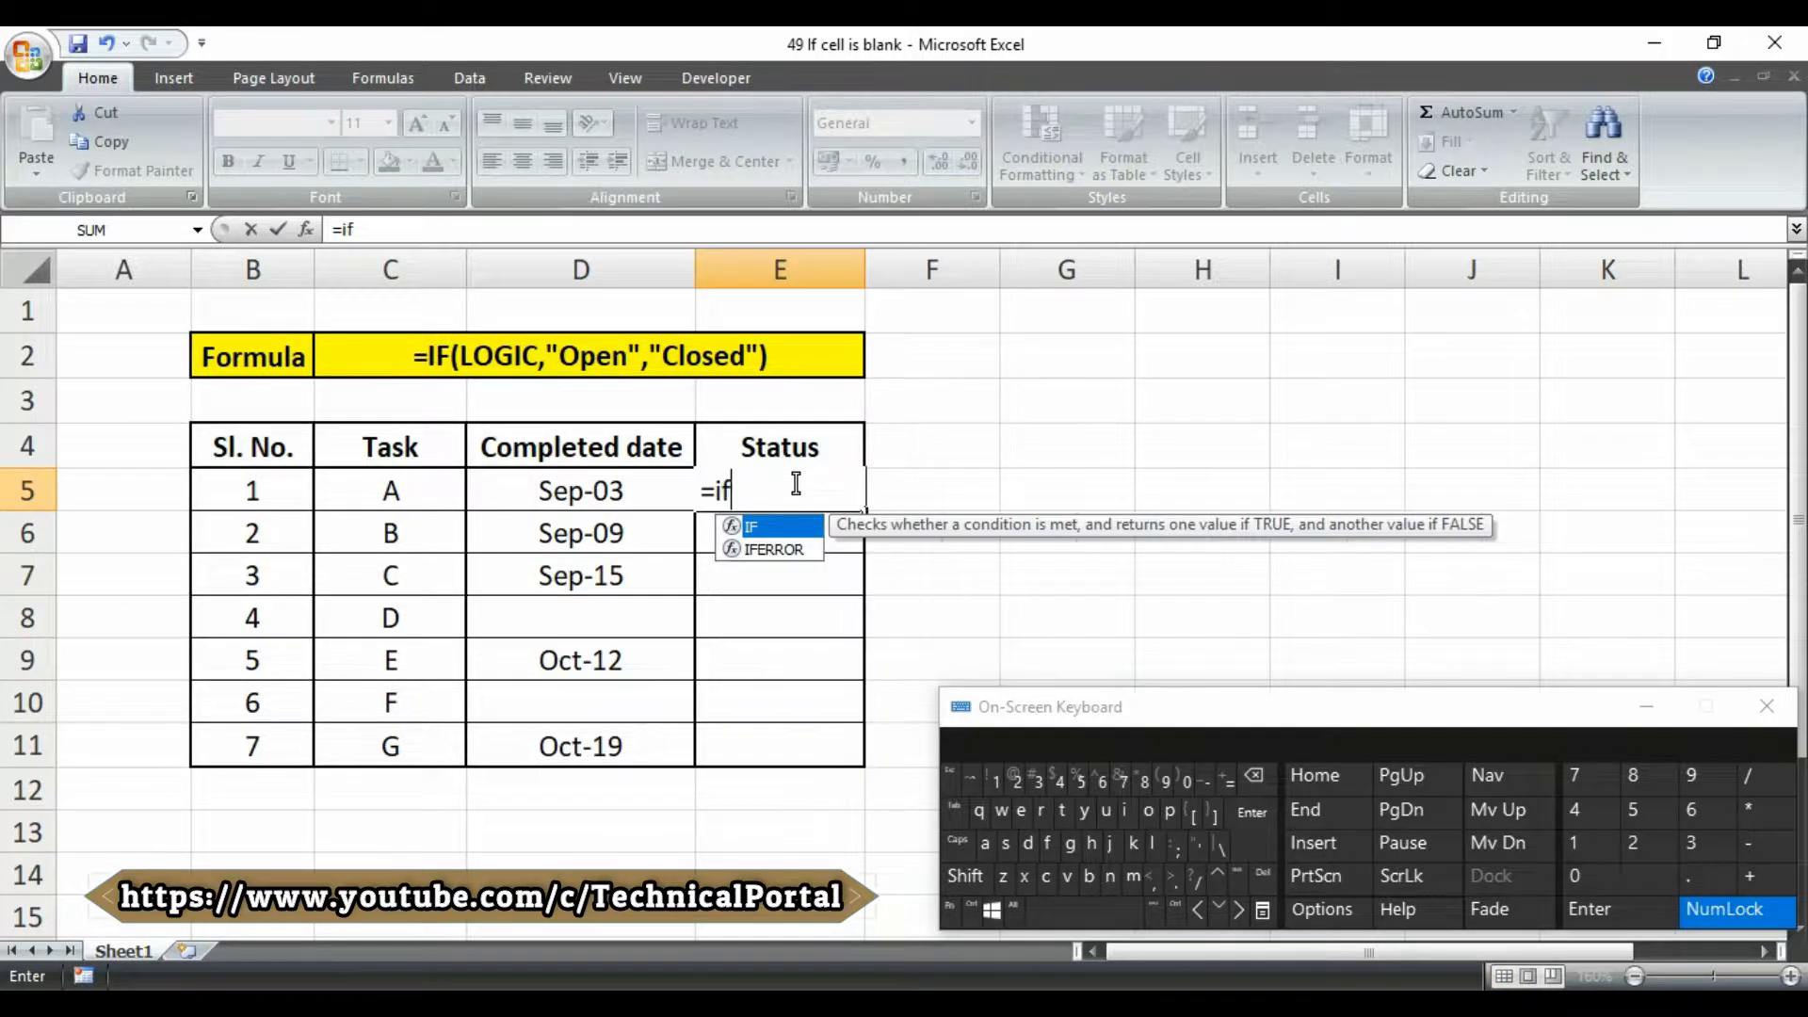
key(Tab)
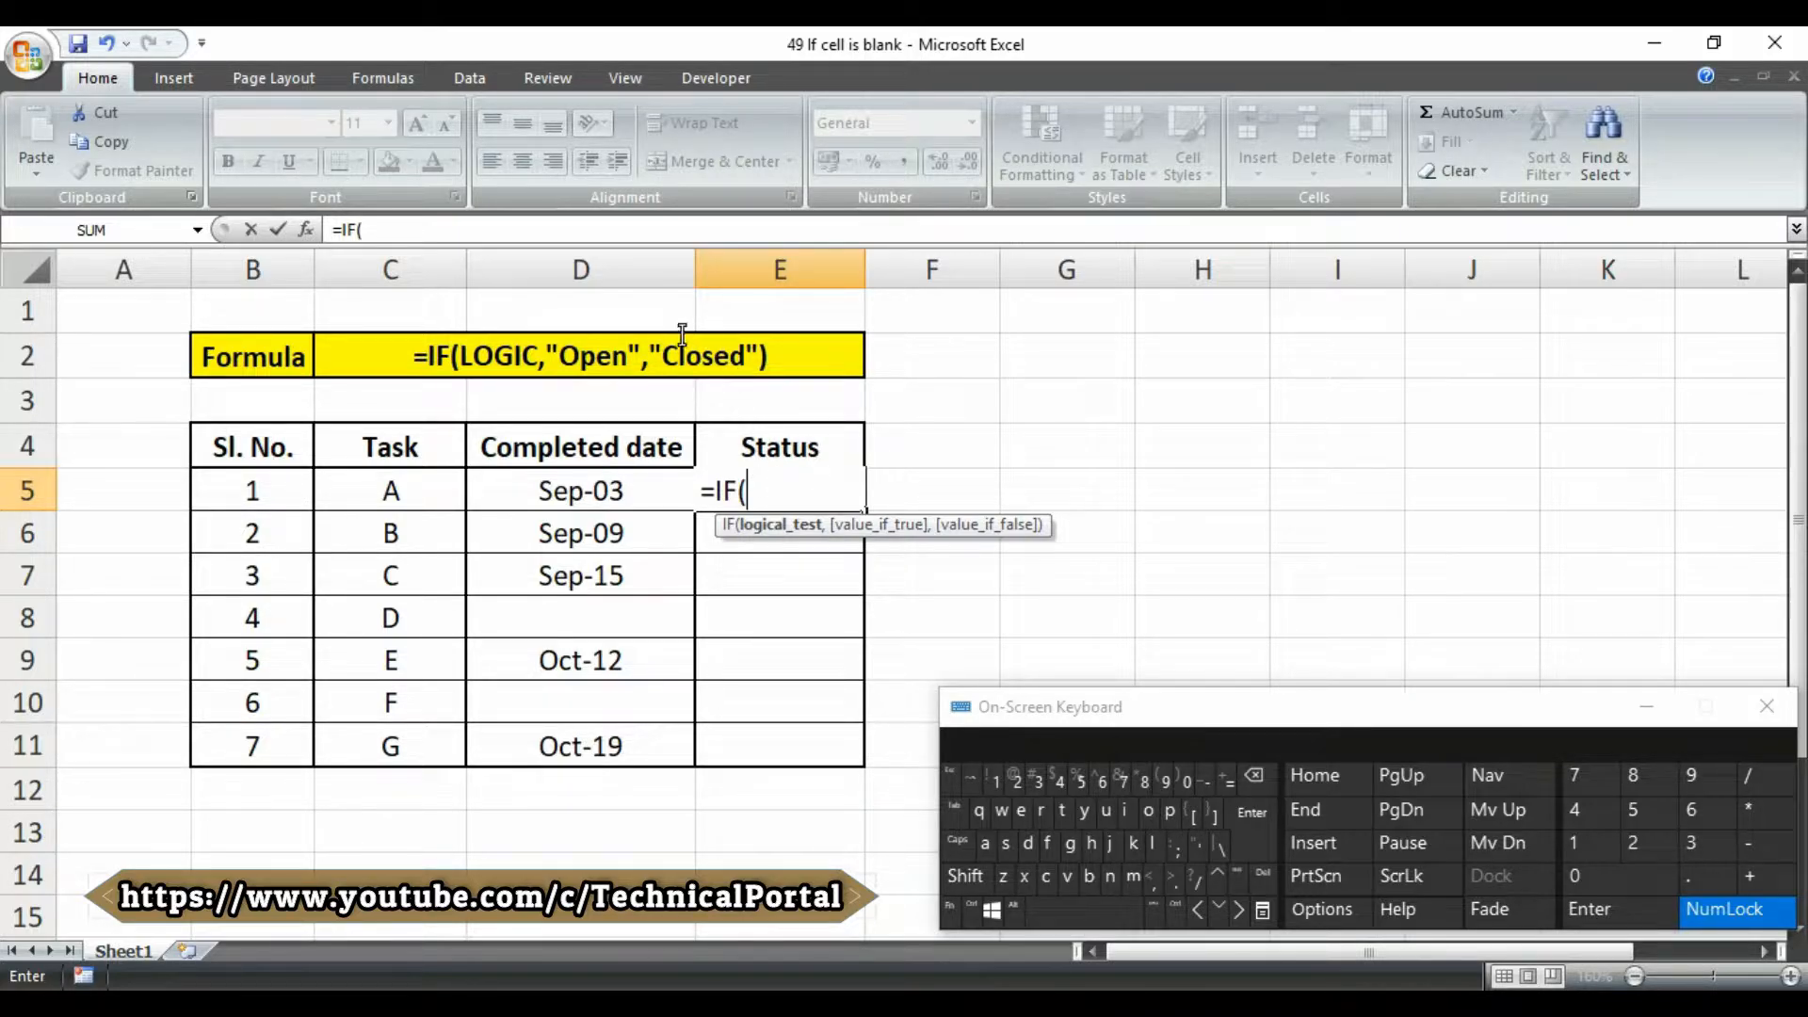
click(617, 485)
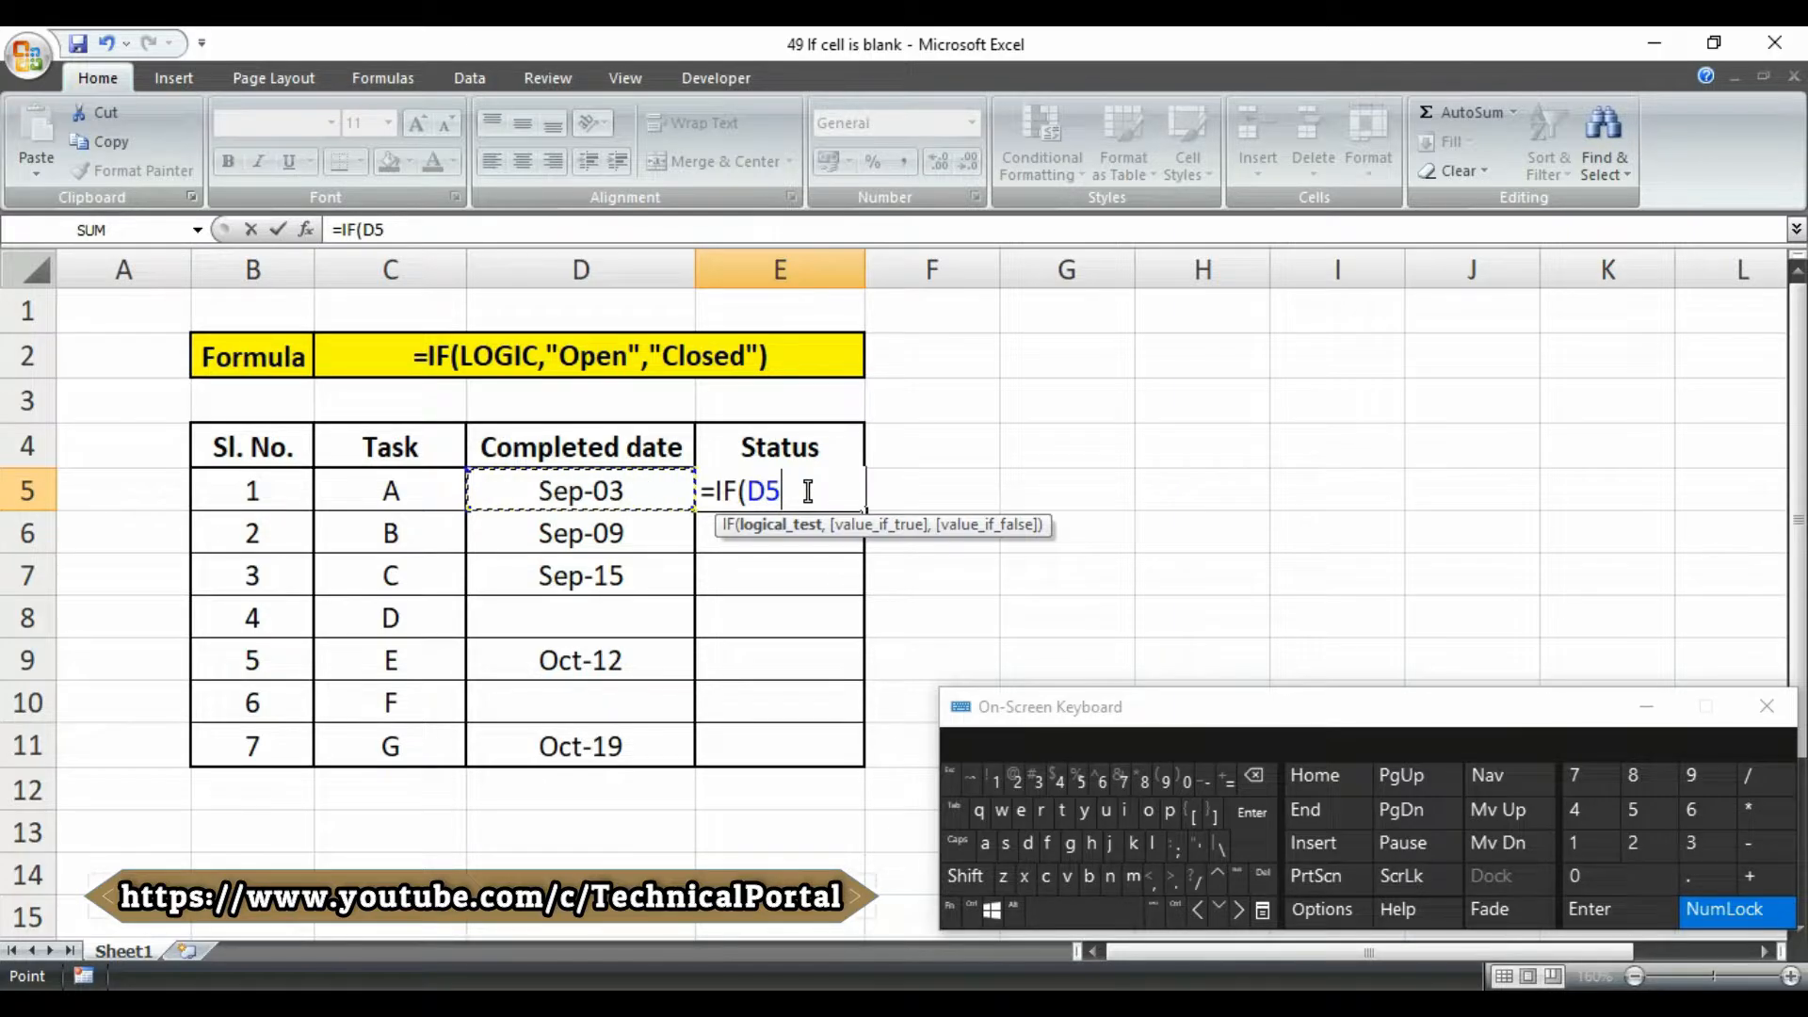
text(="",)
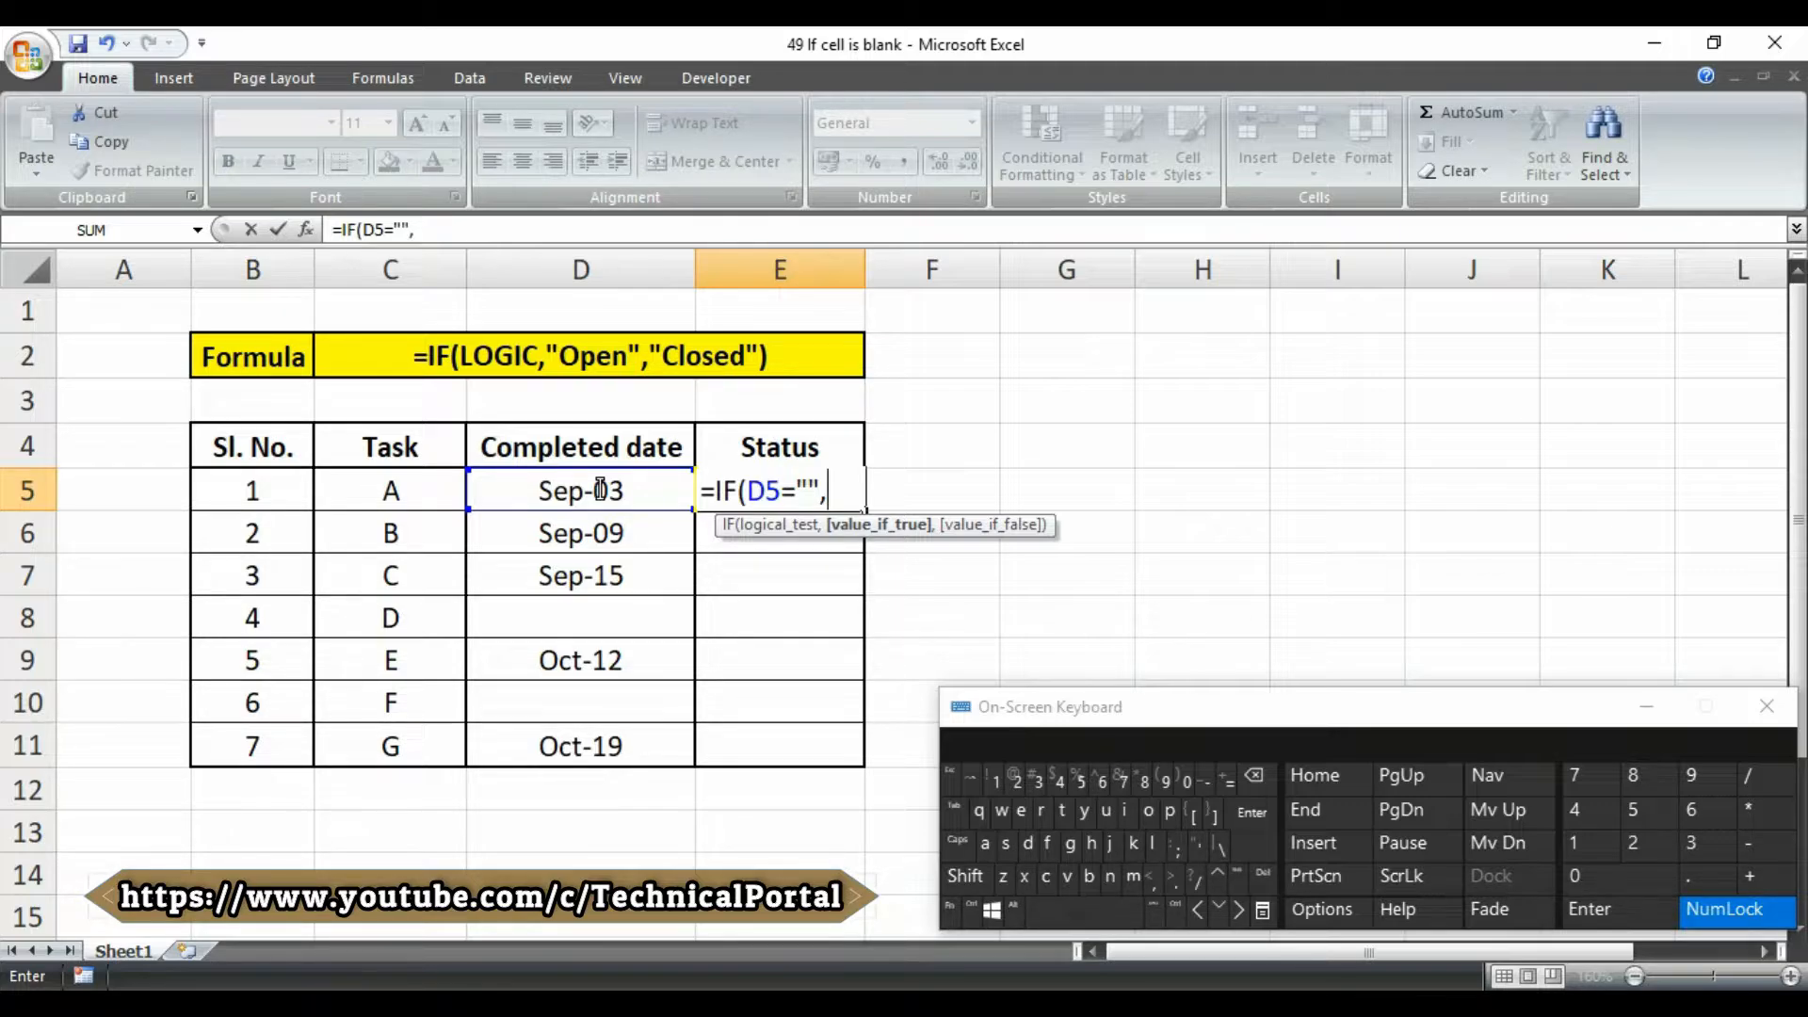
- Complete the E5 formula with "Open" as the value if true and "Closed" as the value if false
text(")
text(Open)
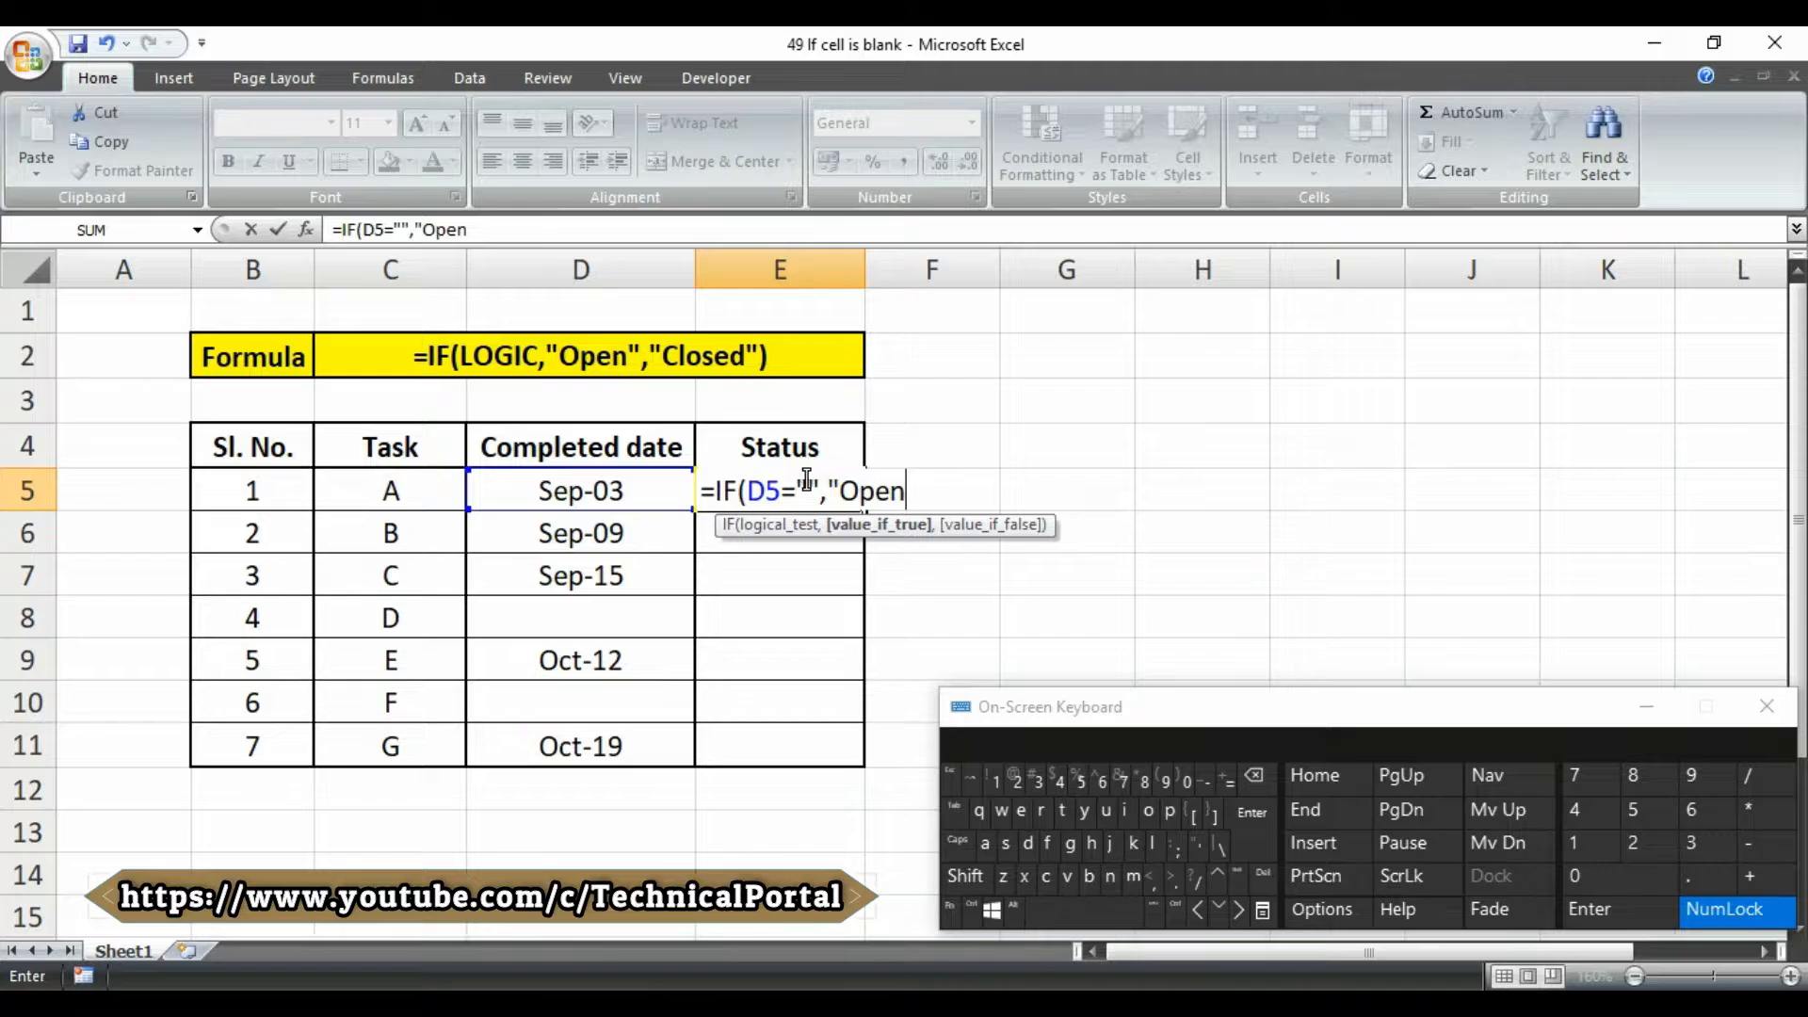
text(",)
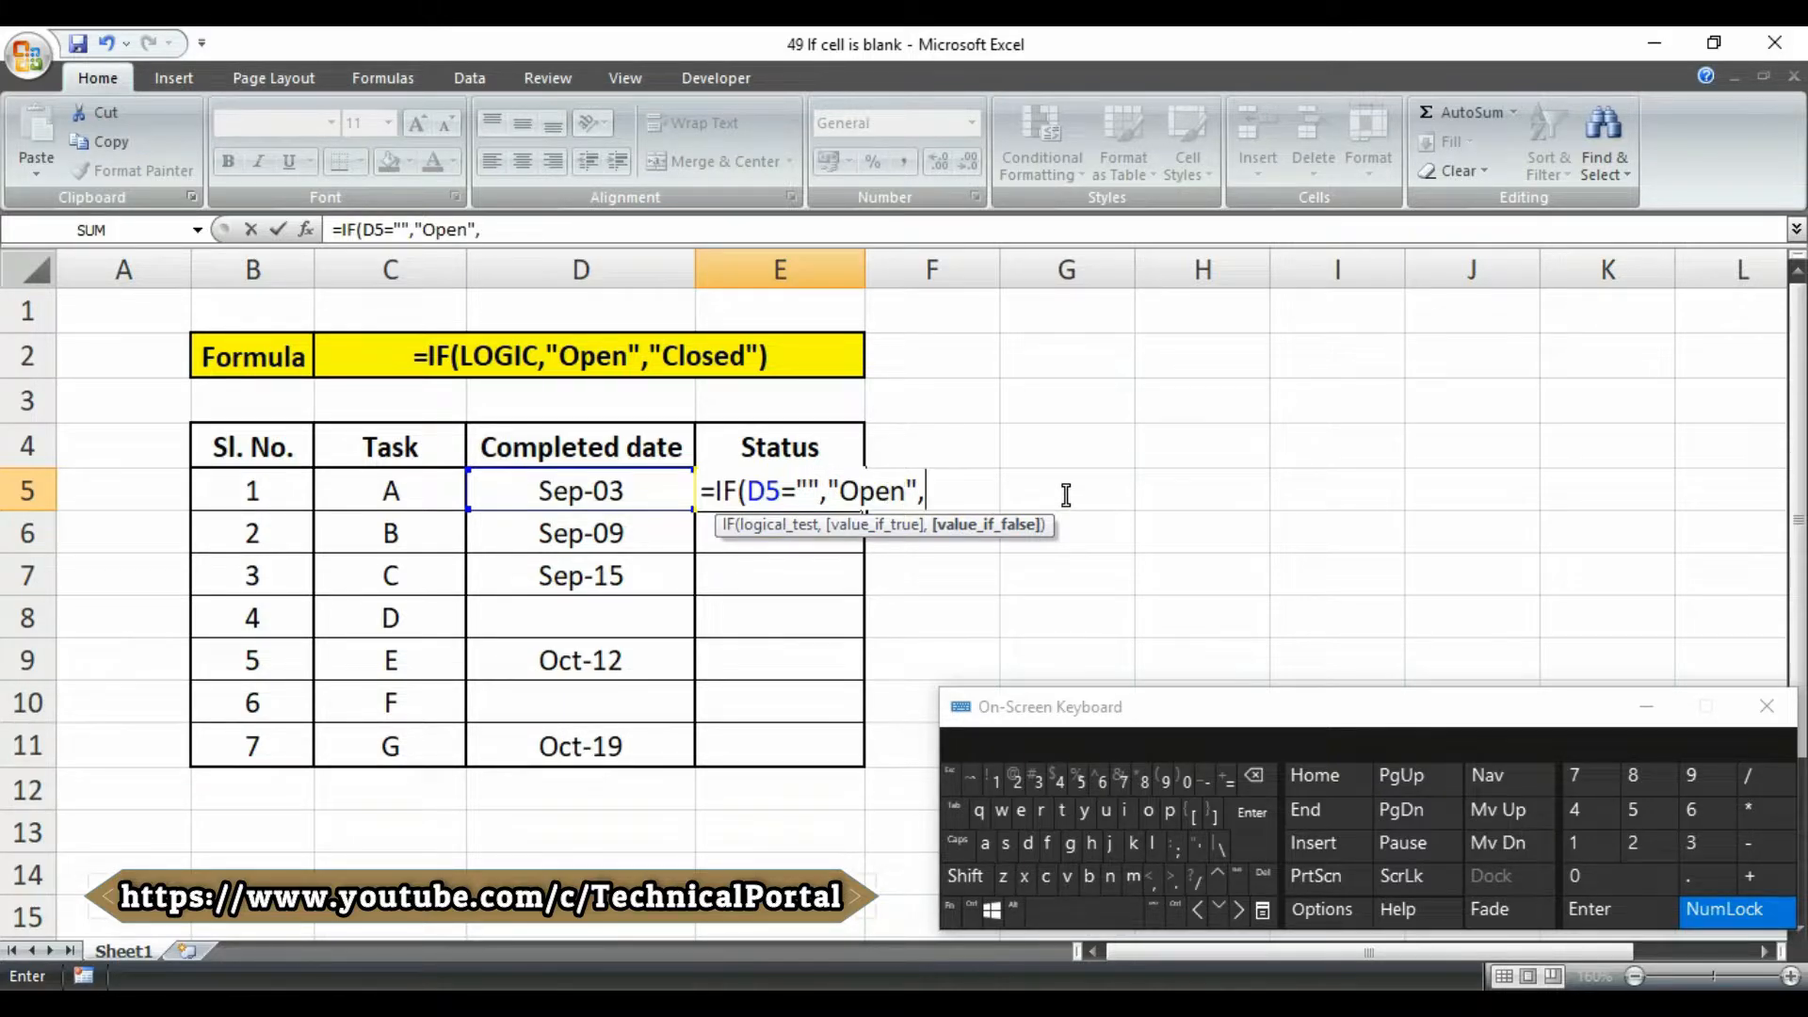
text(")
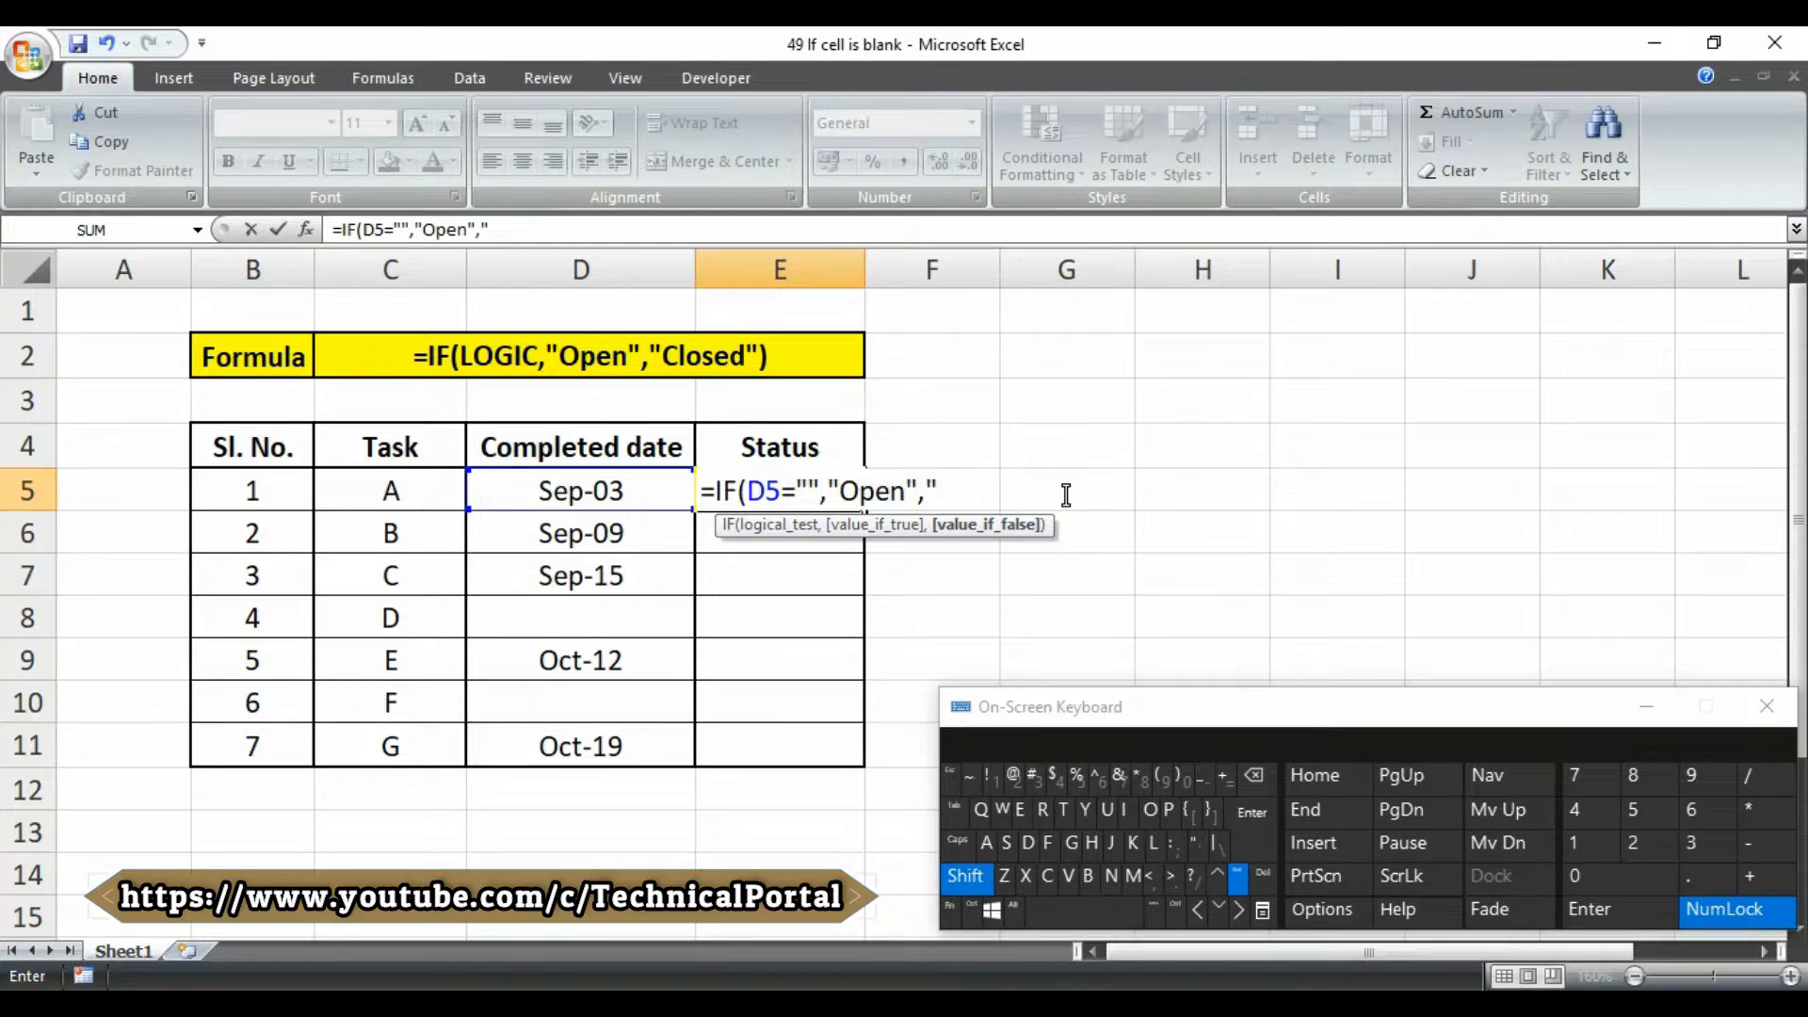
text(Closed)
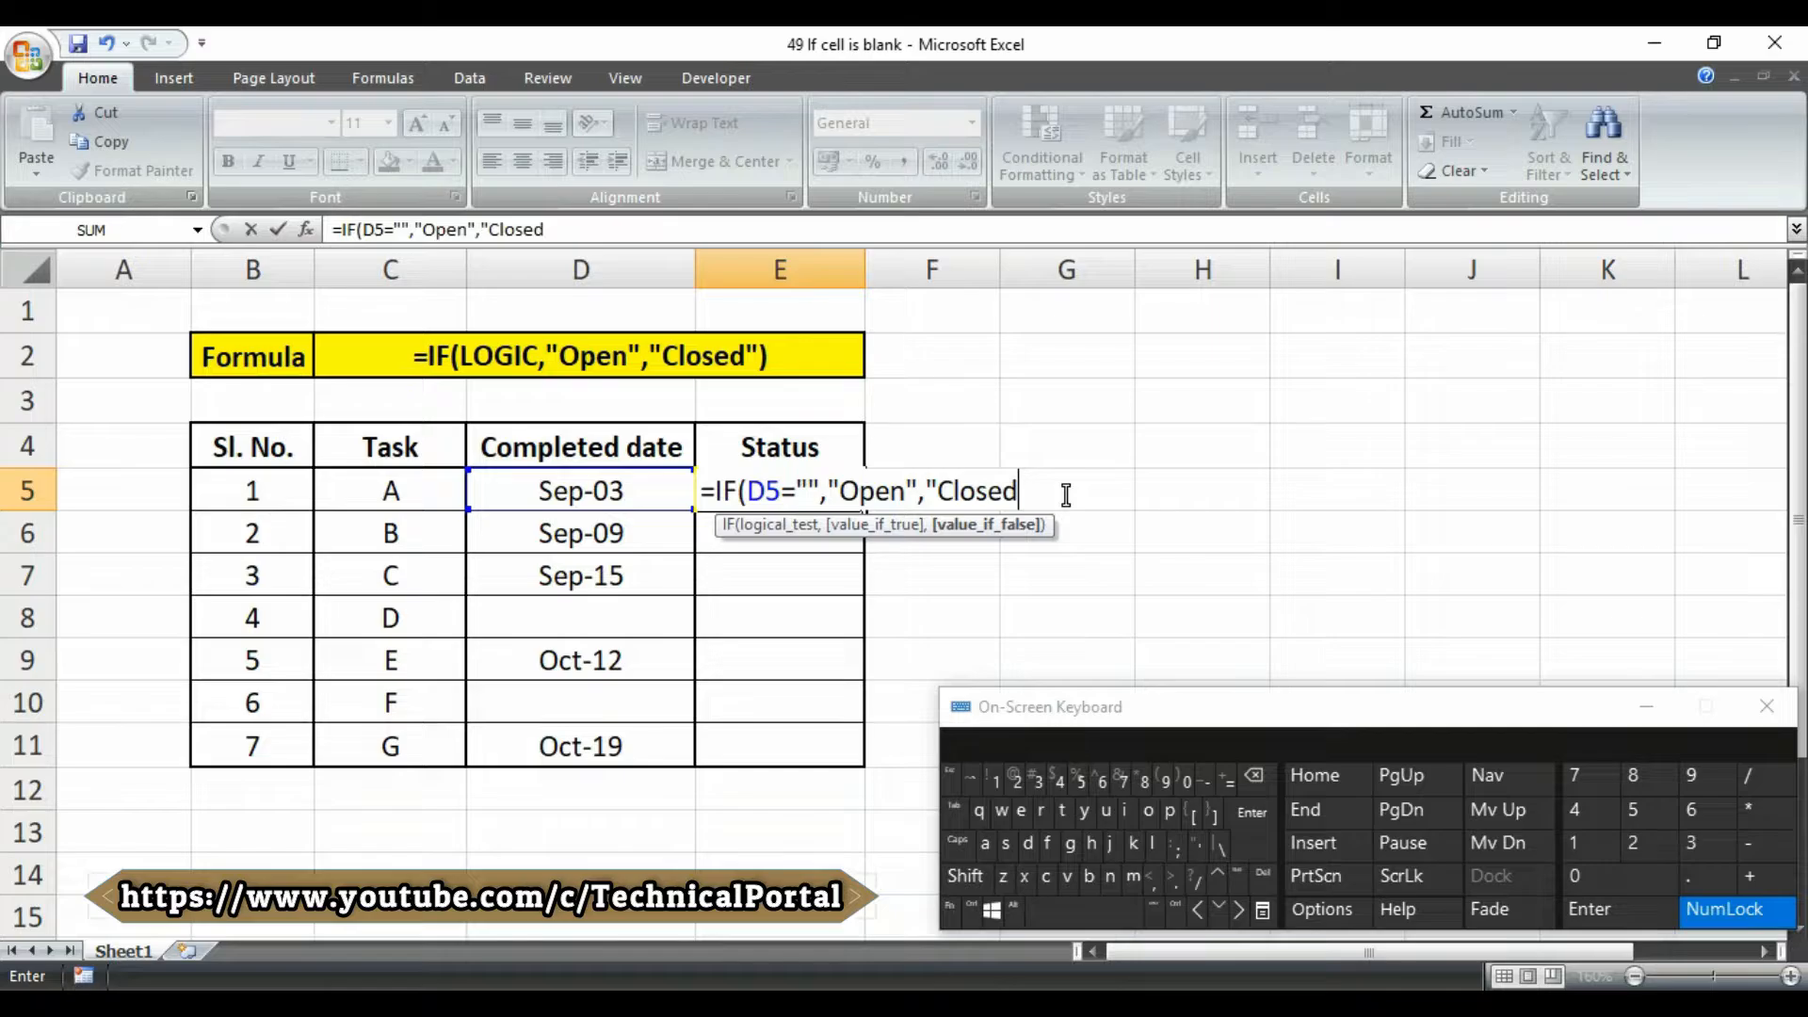
text("))
key(Return)
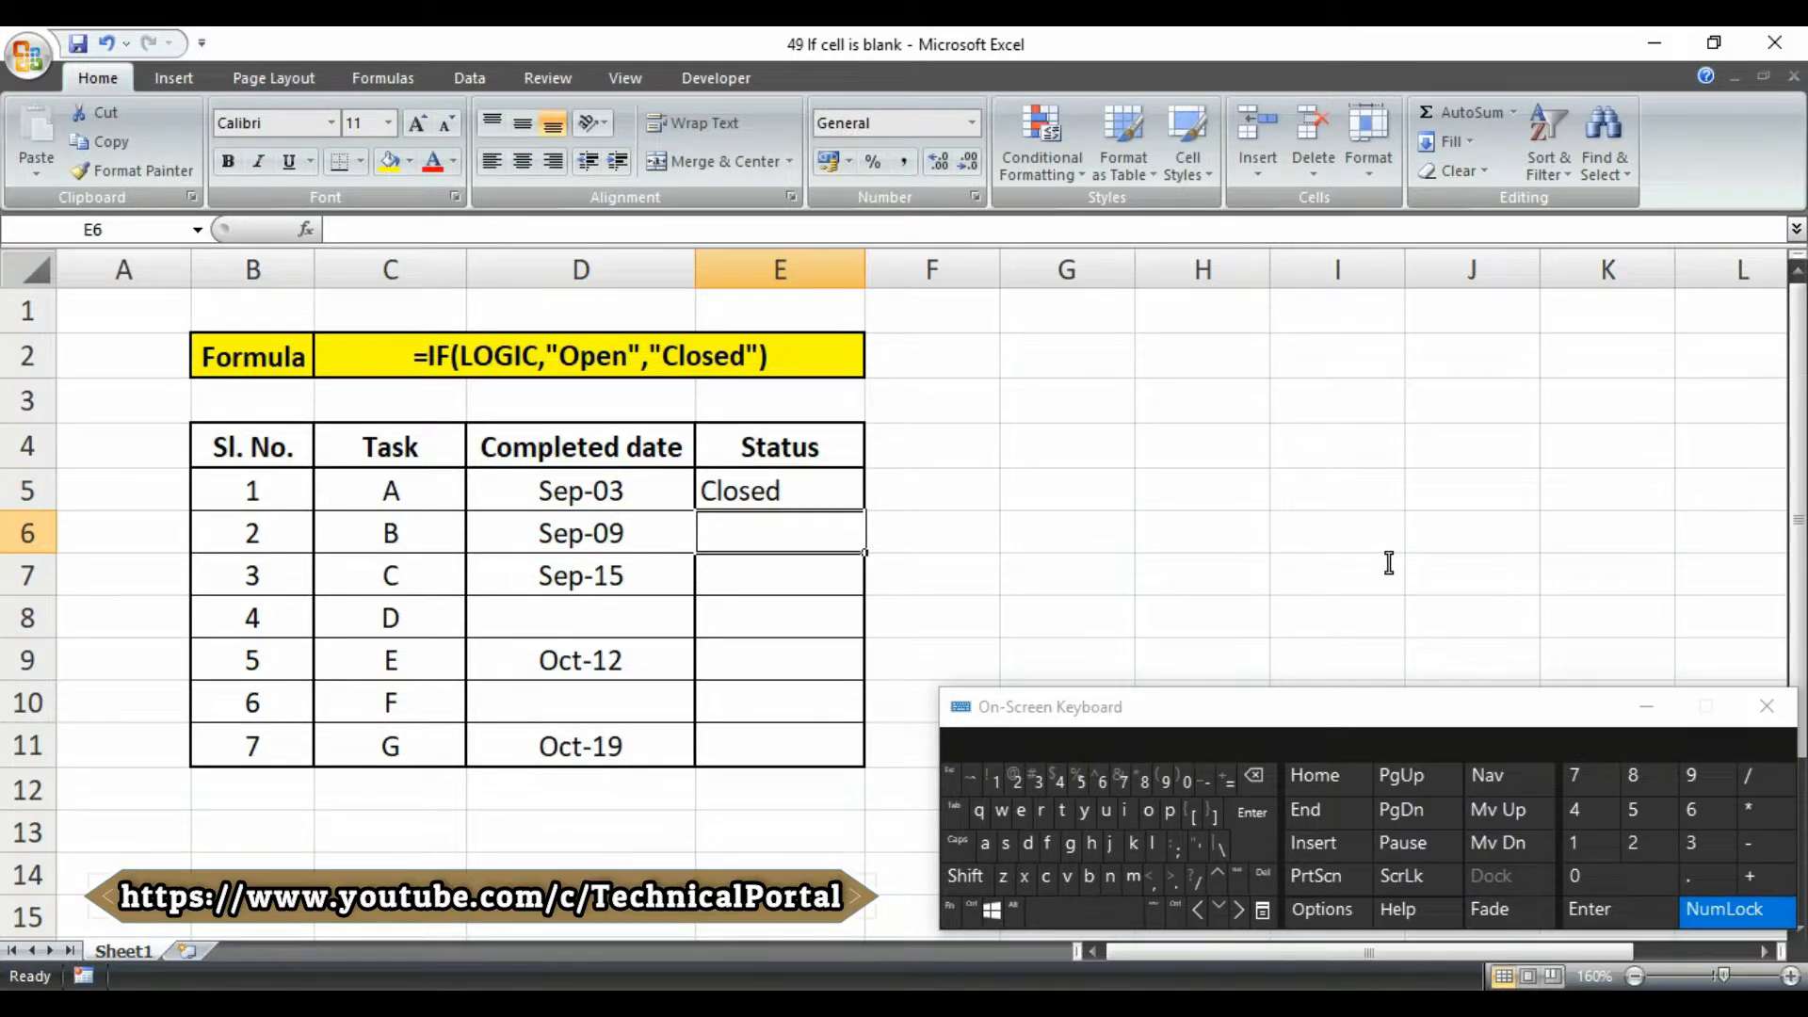
- Fill the Status formula from E5 down to E11 and check task D's blank date against its status
key(Up)
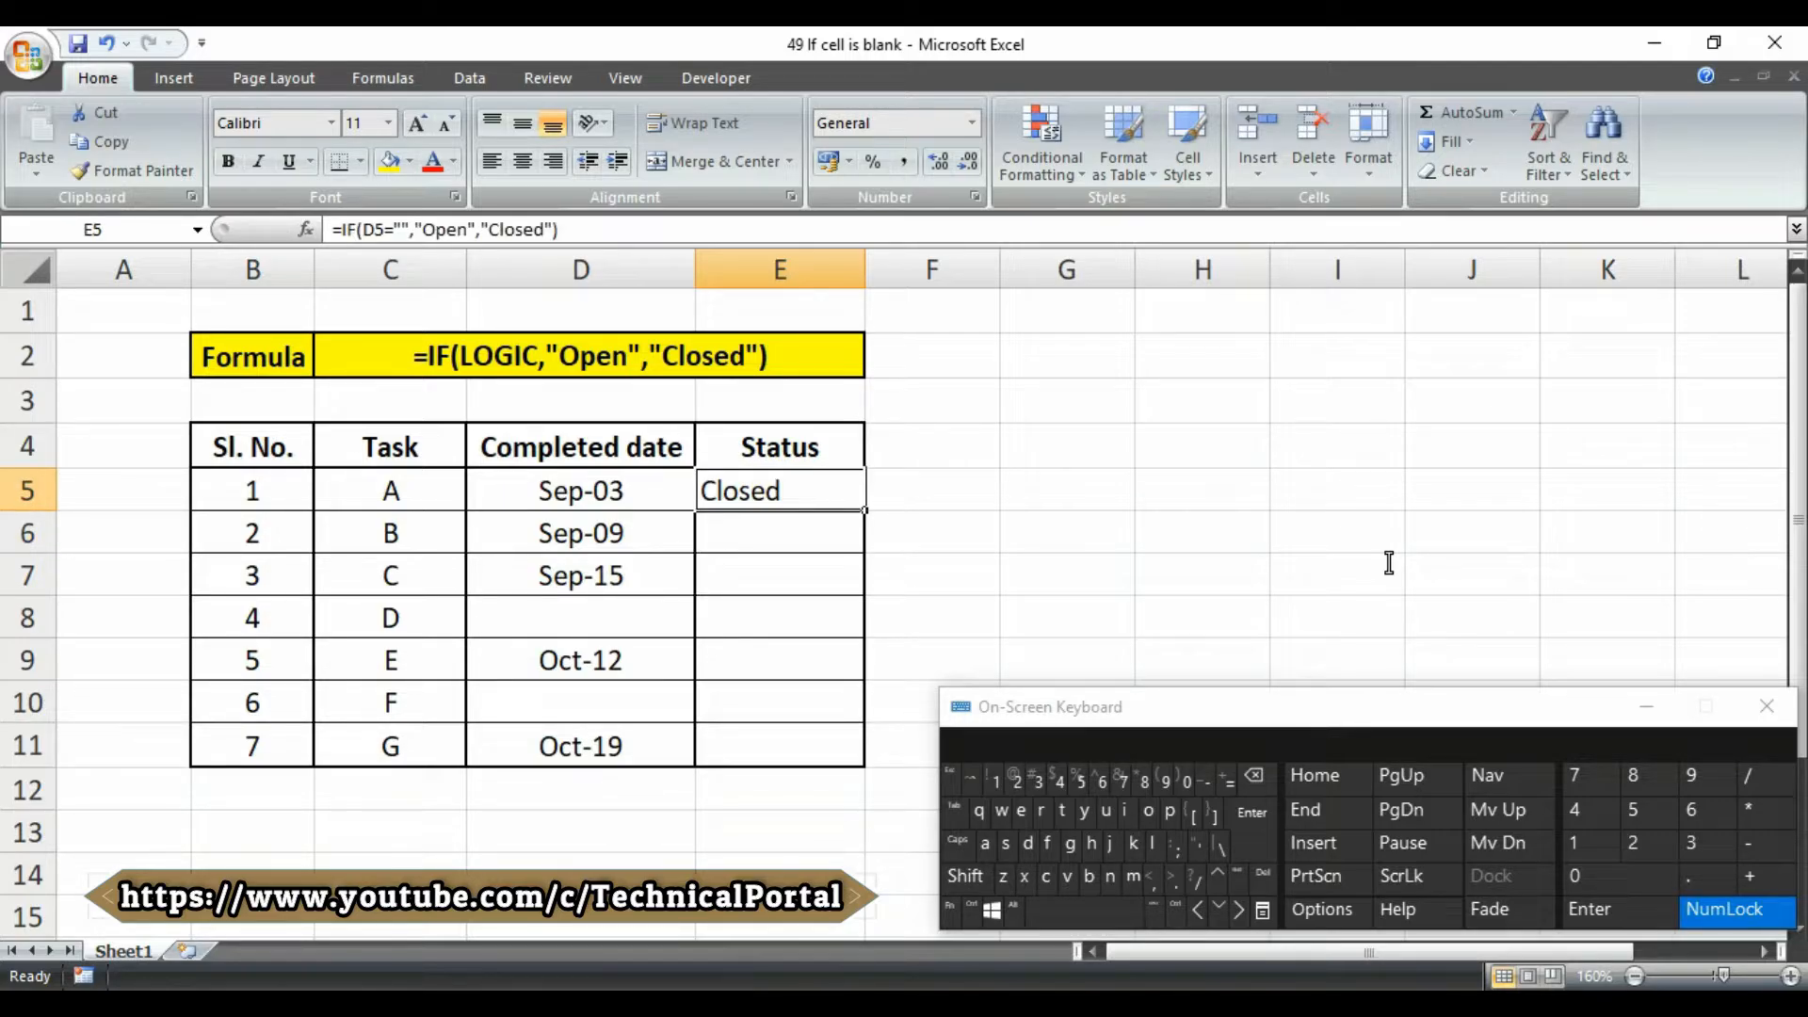
drag(864, 511, 865, 753)
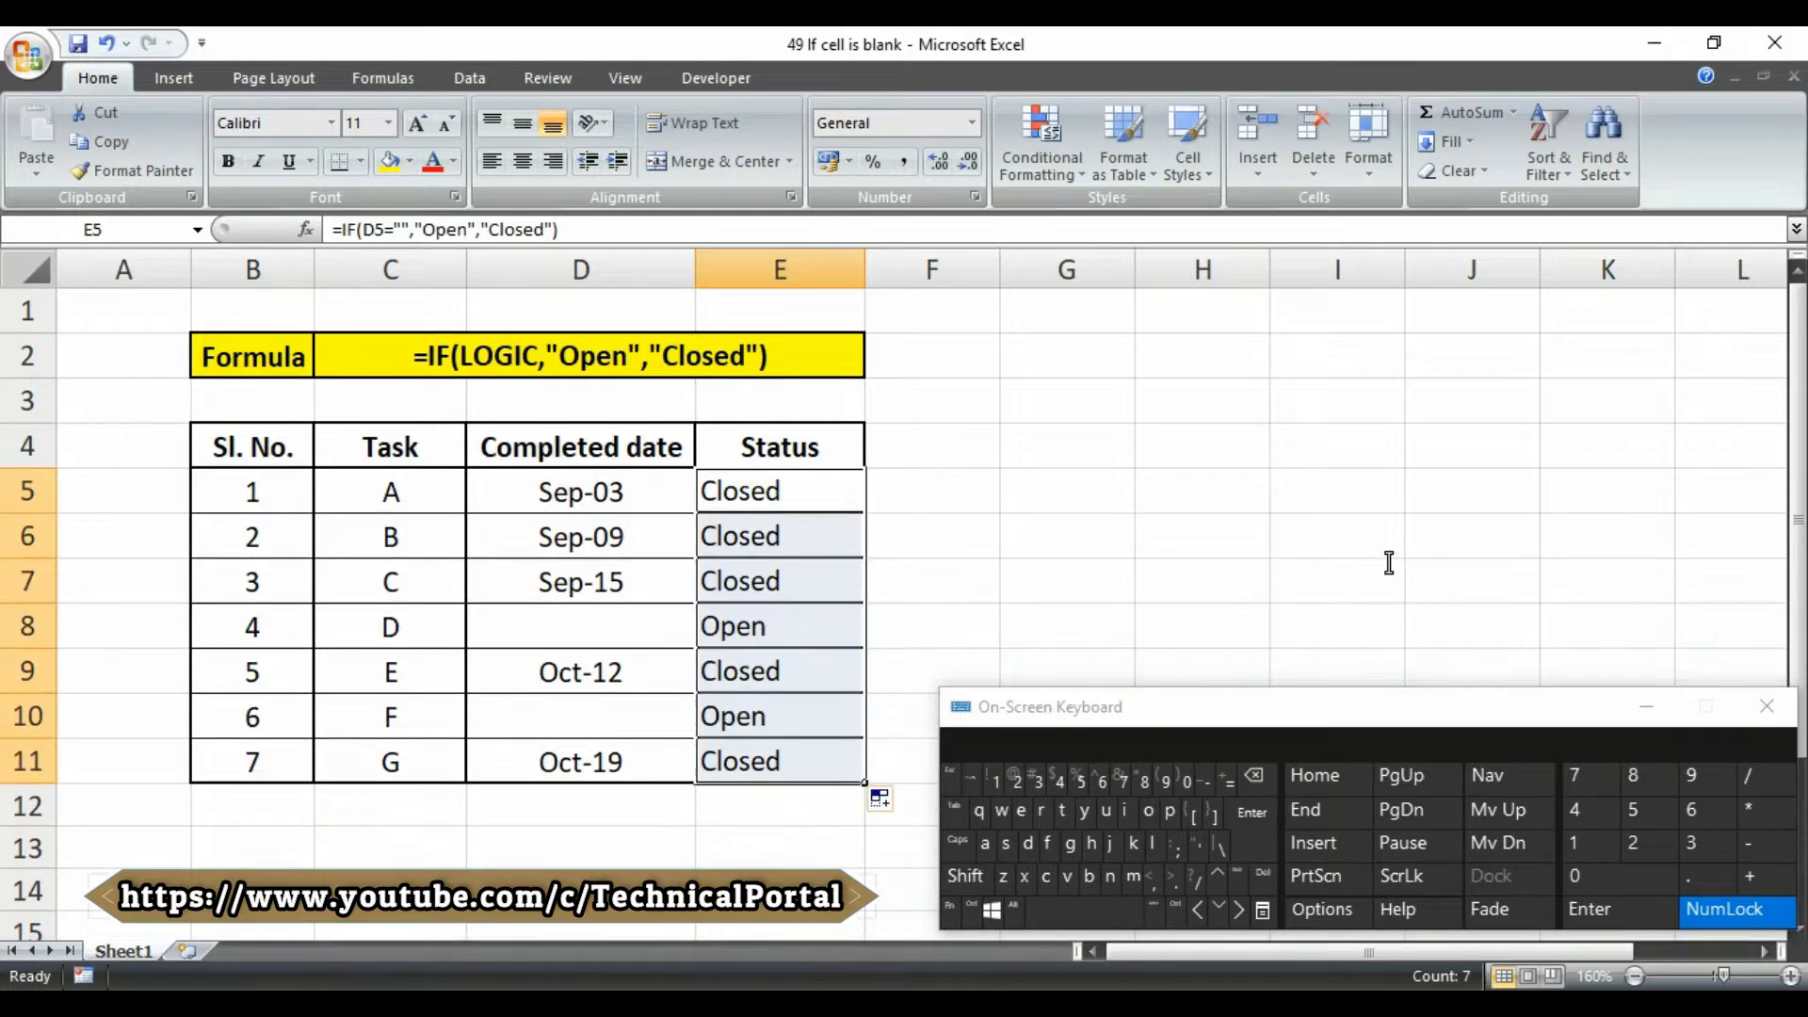
click(603, 623)
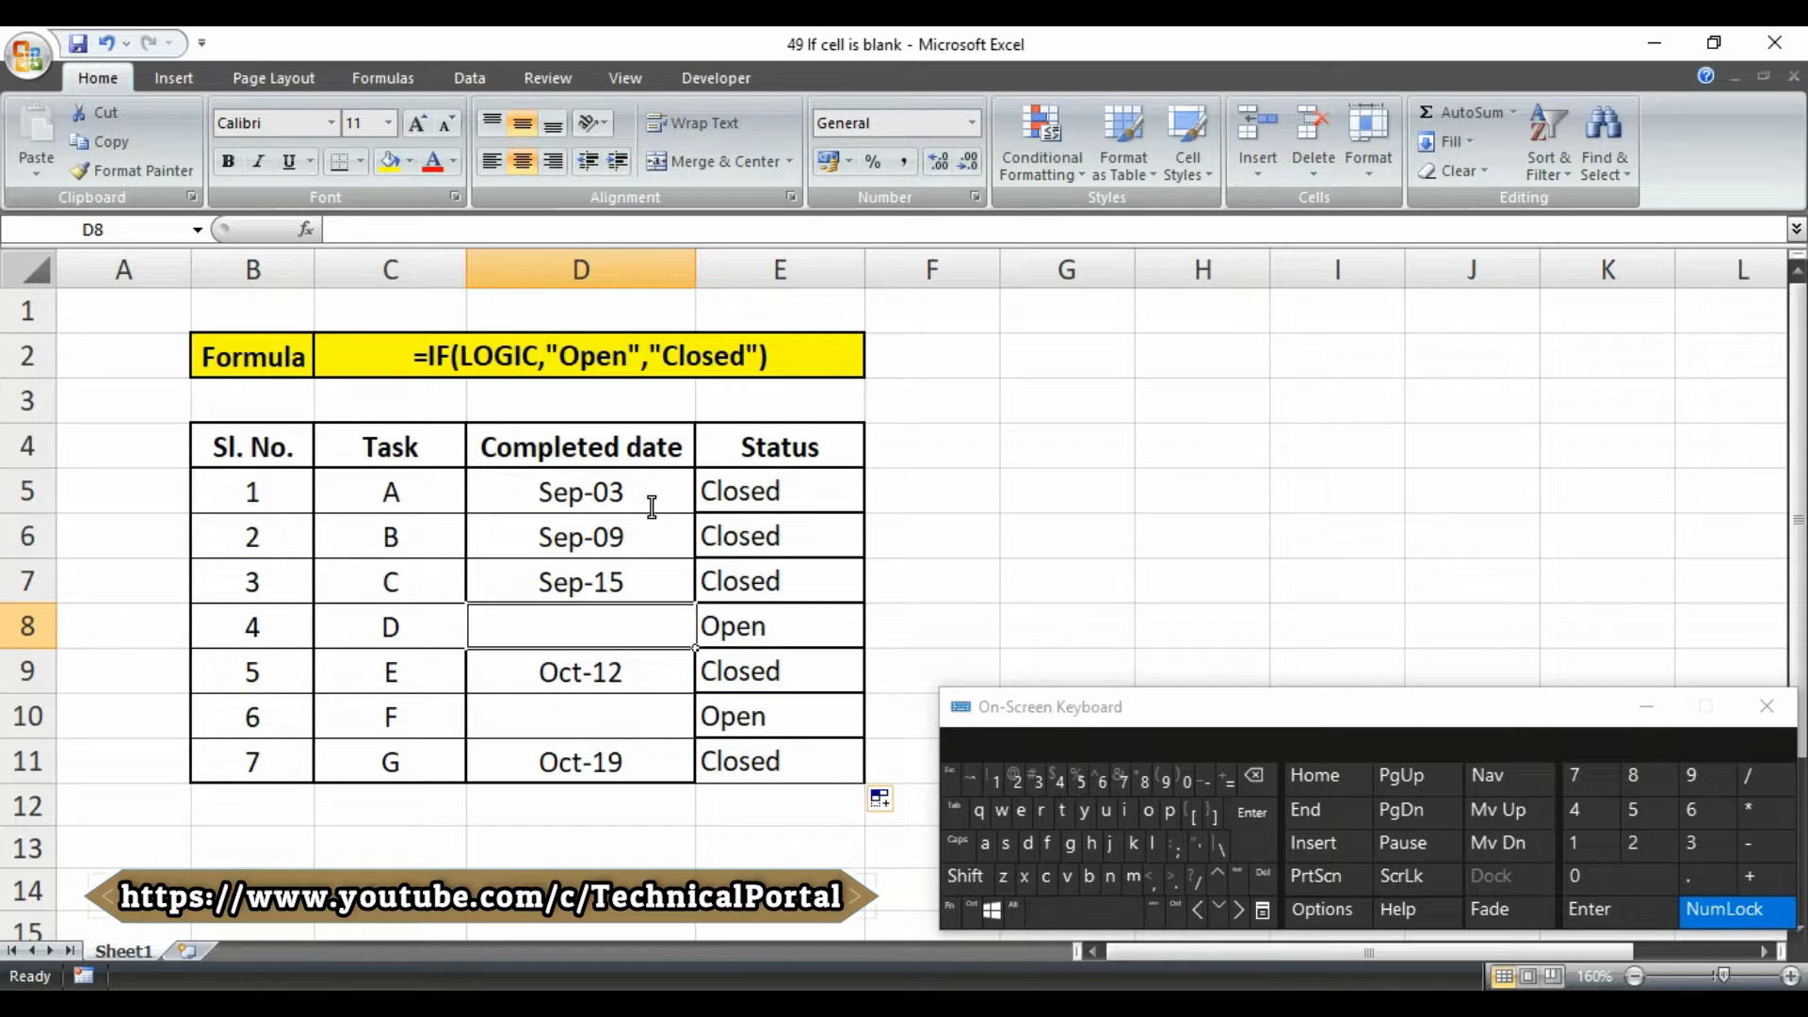
key(Right)
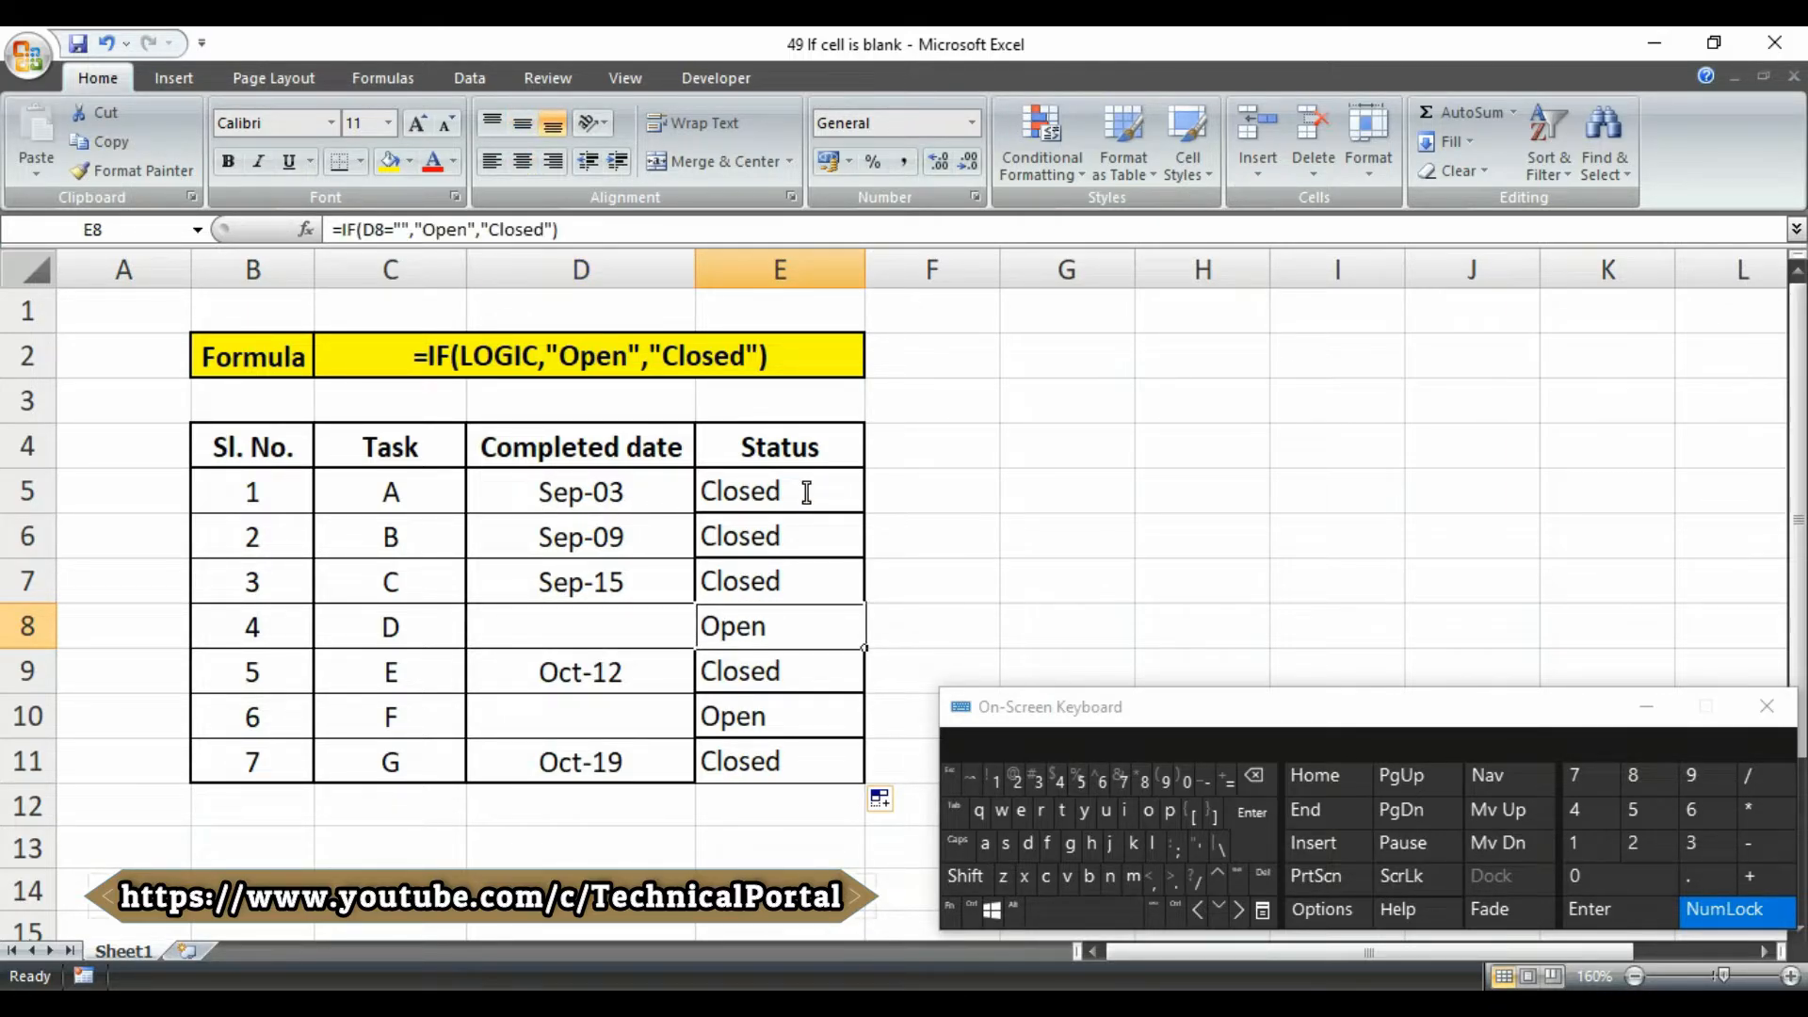
- Open the E5 formula for editing and examine its ="" blank test and its "Open" argument
double_click(807, 492)
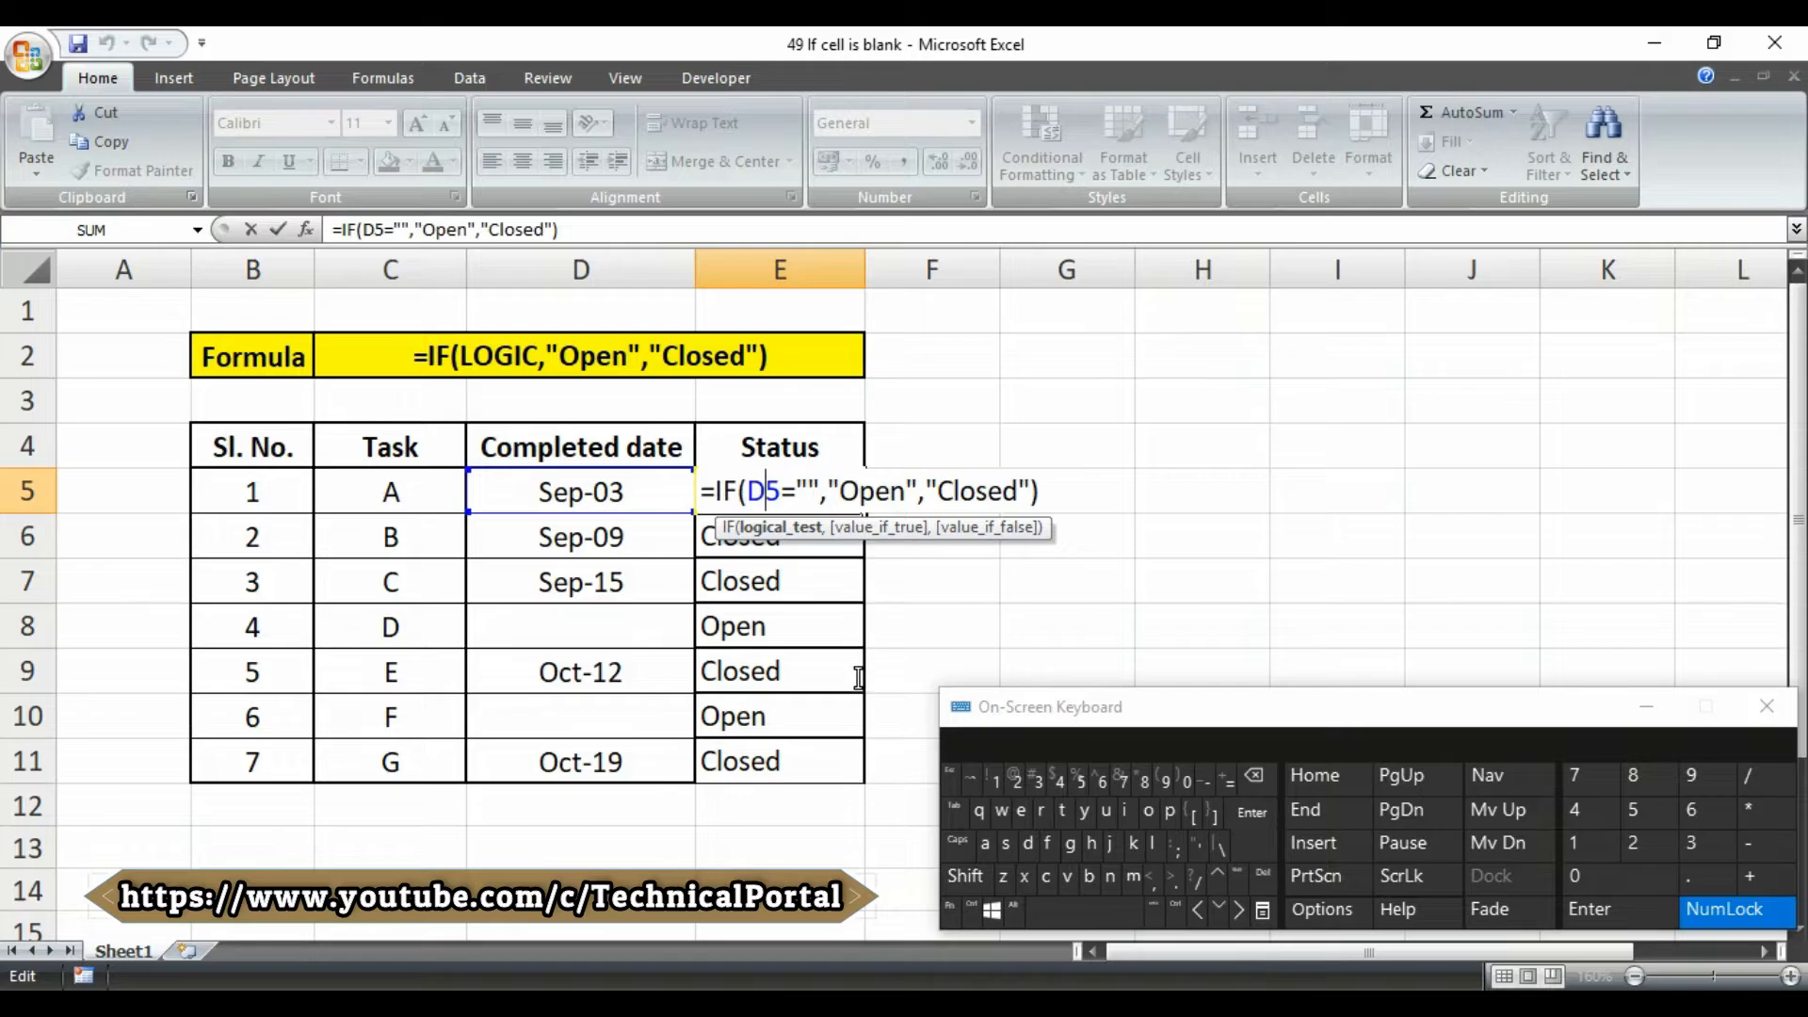
key(Right)
key(shift+Right)
key(shift+Right)
key(shift+Right)
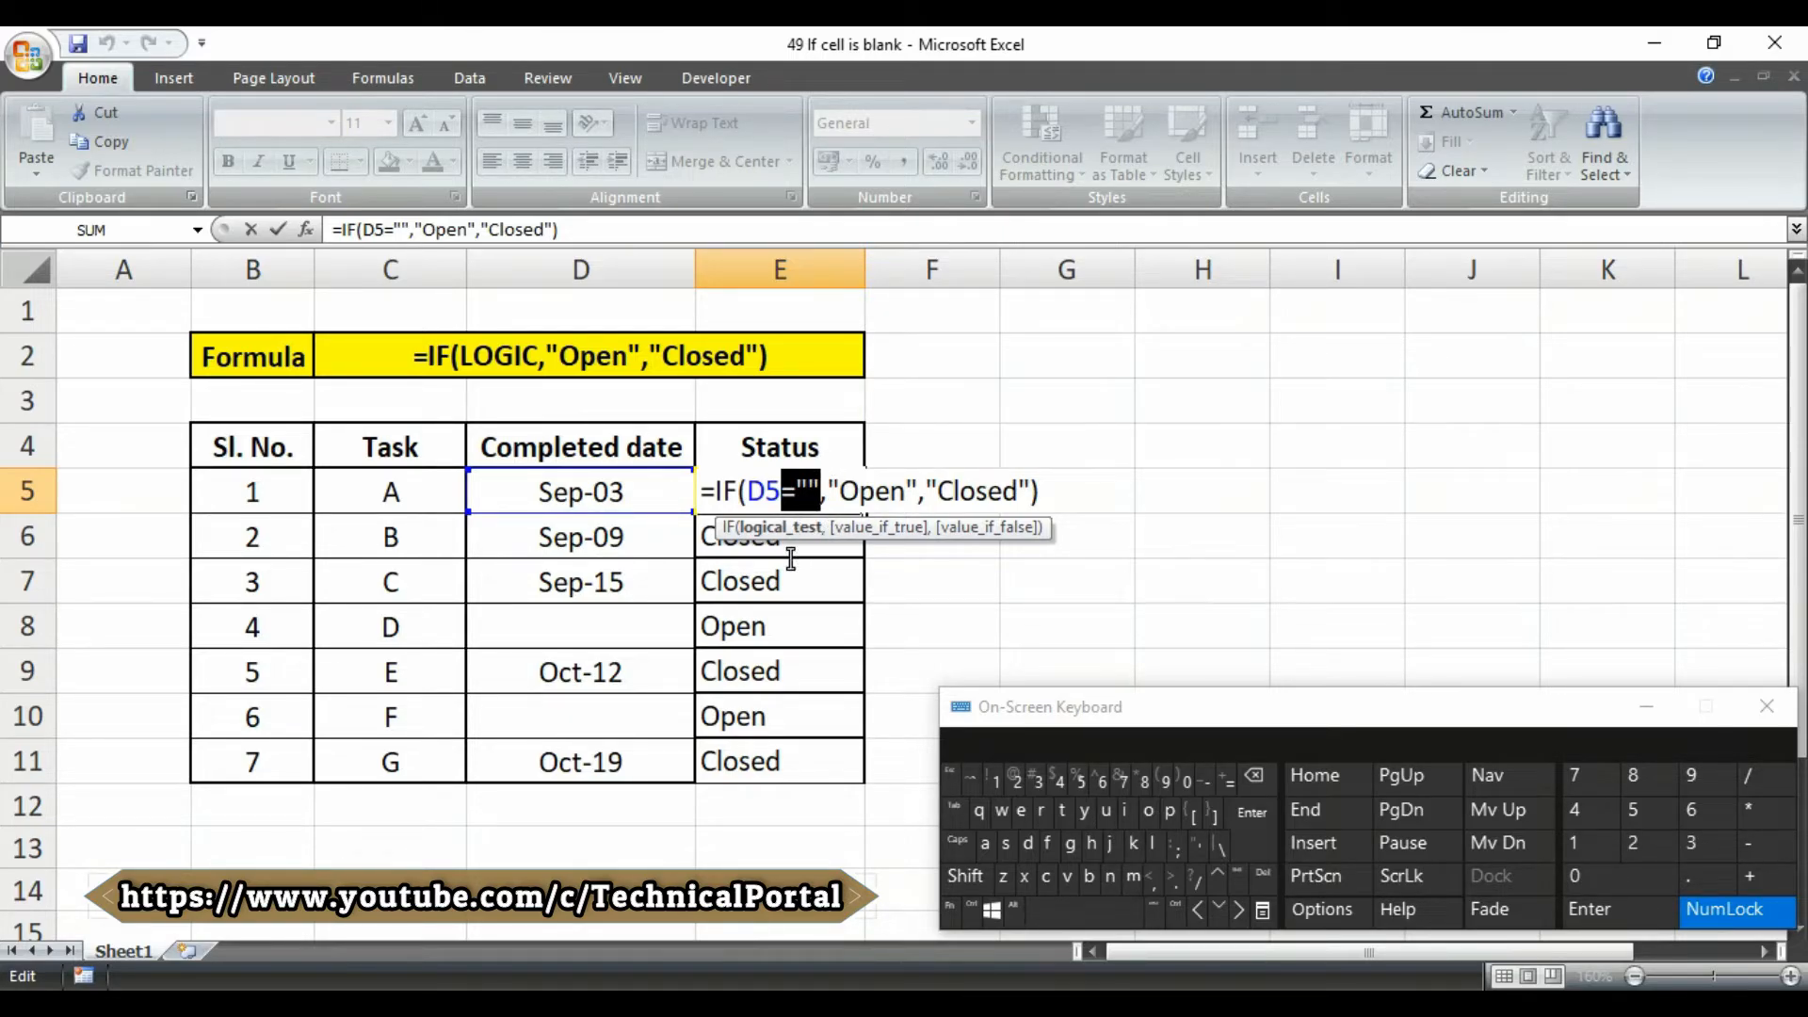
key(Right)
key(Right)
key(Right)
key(shift+Right)
key(shift+Right)
key(shift+Right)
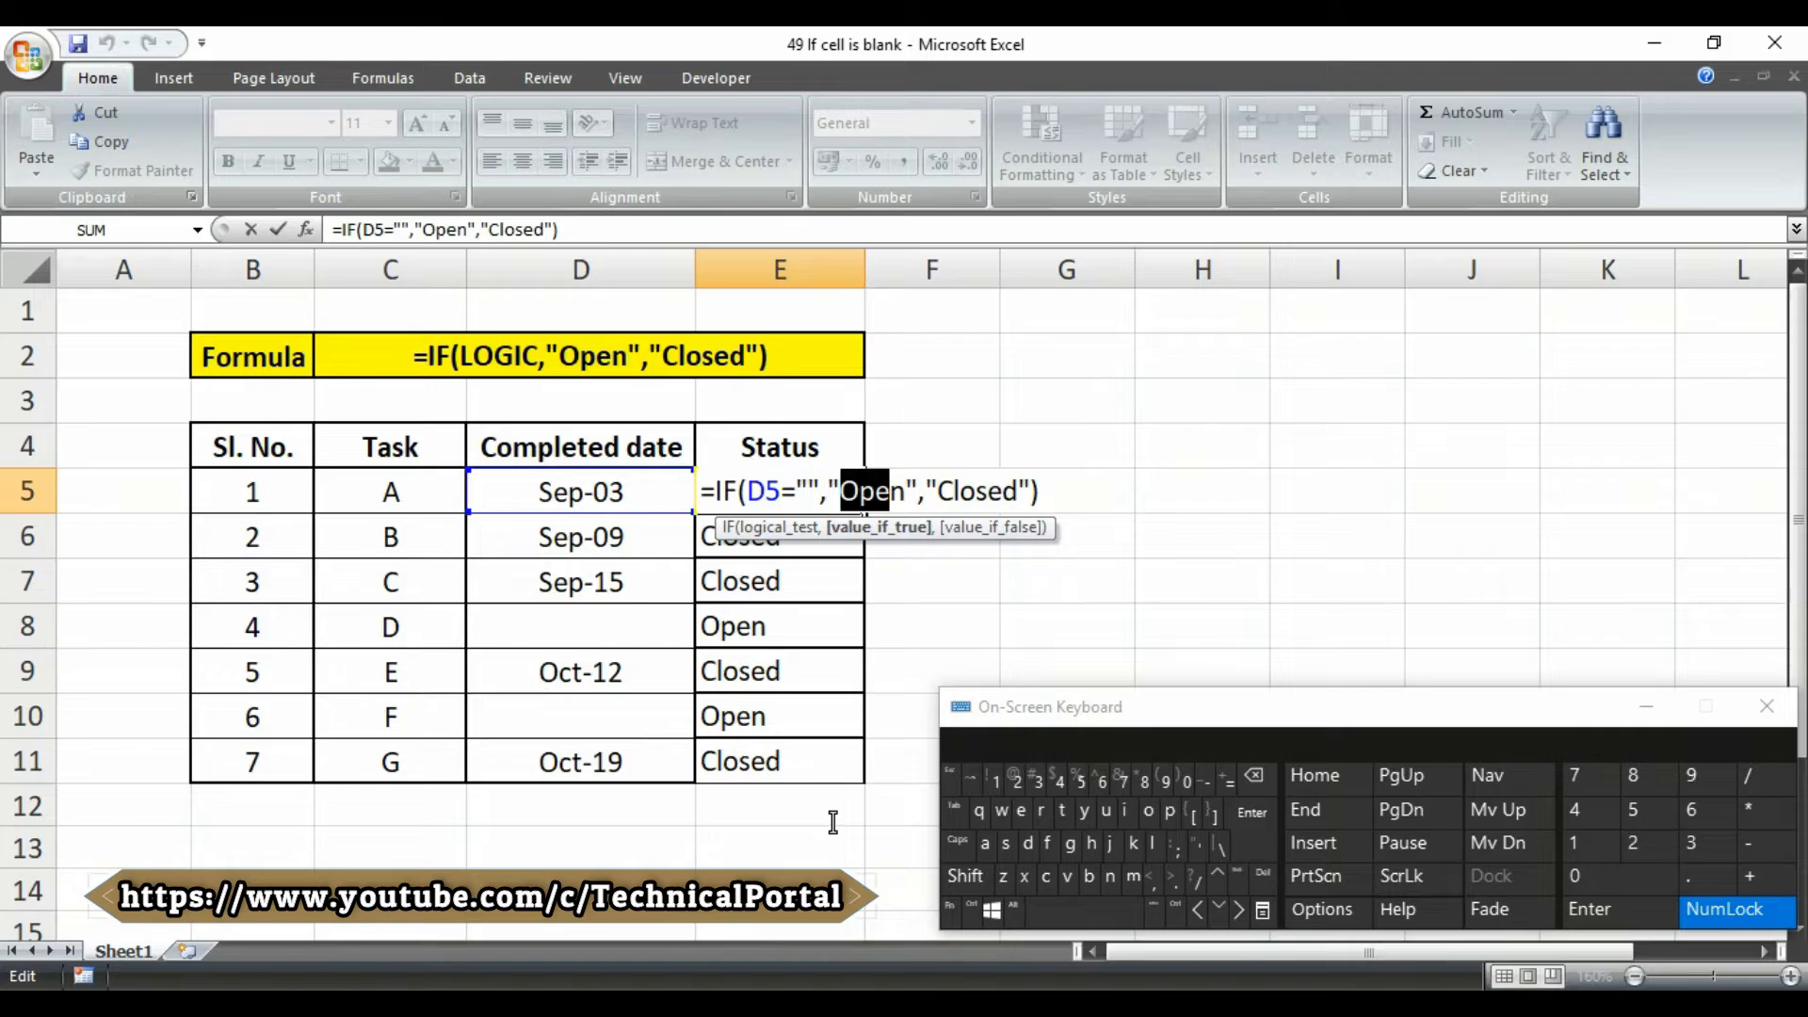